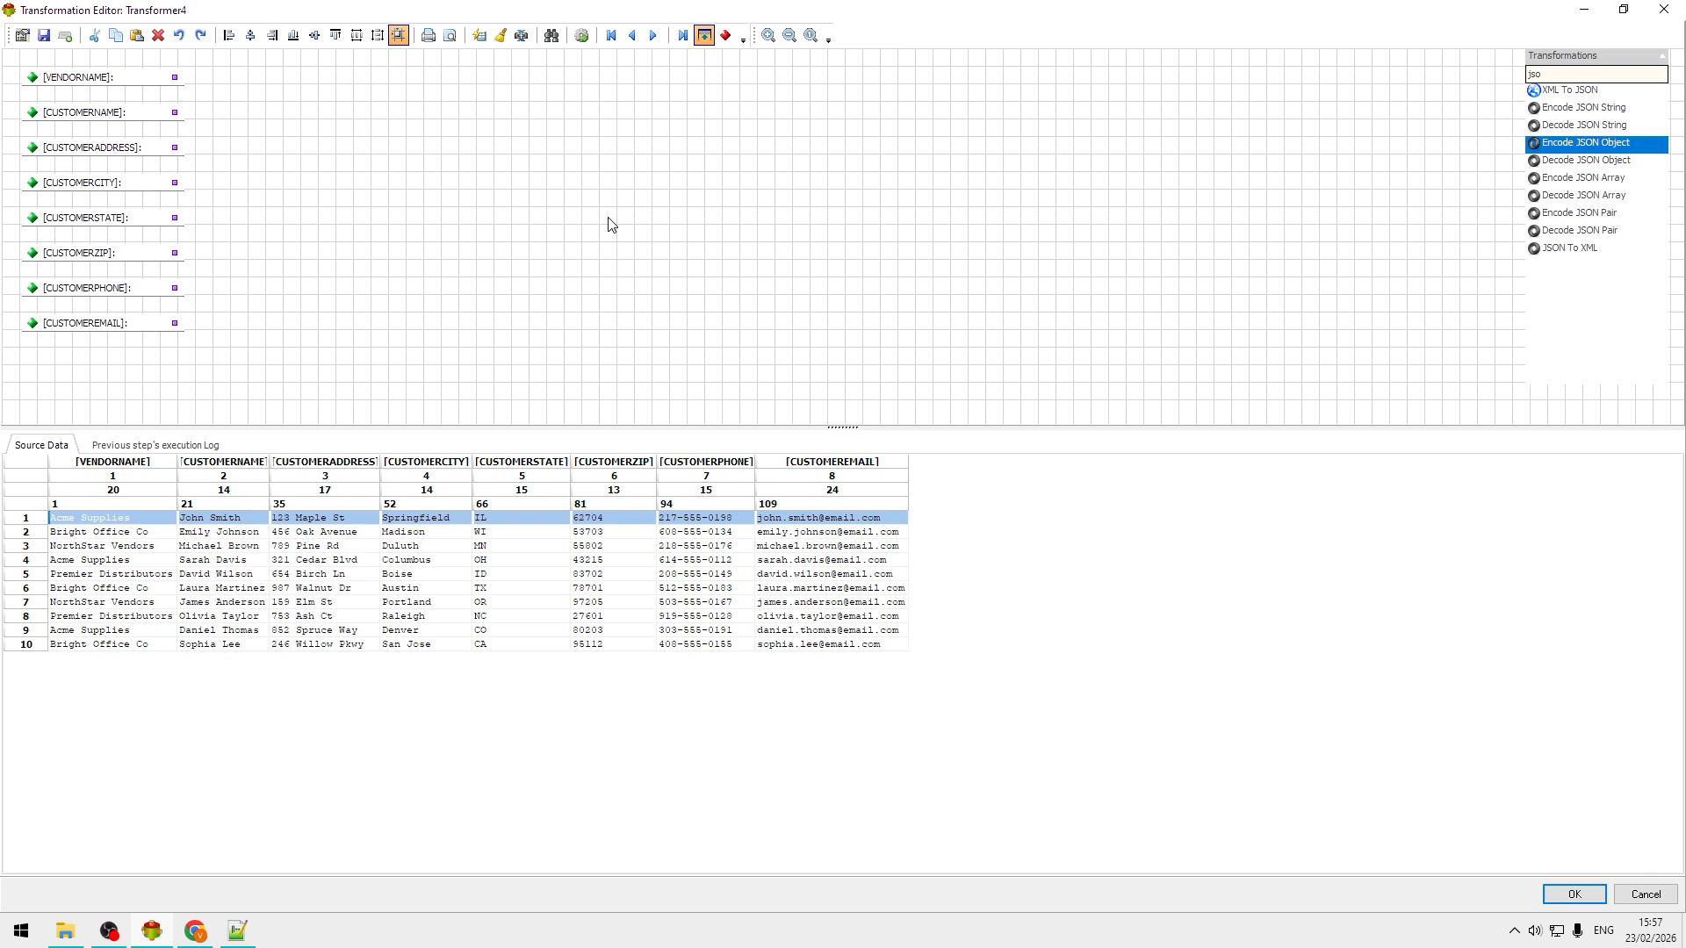
Step: Switch to Notepad++ and examine the field names and values in 1.json, starting with VendorName
left_click(237, 931)
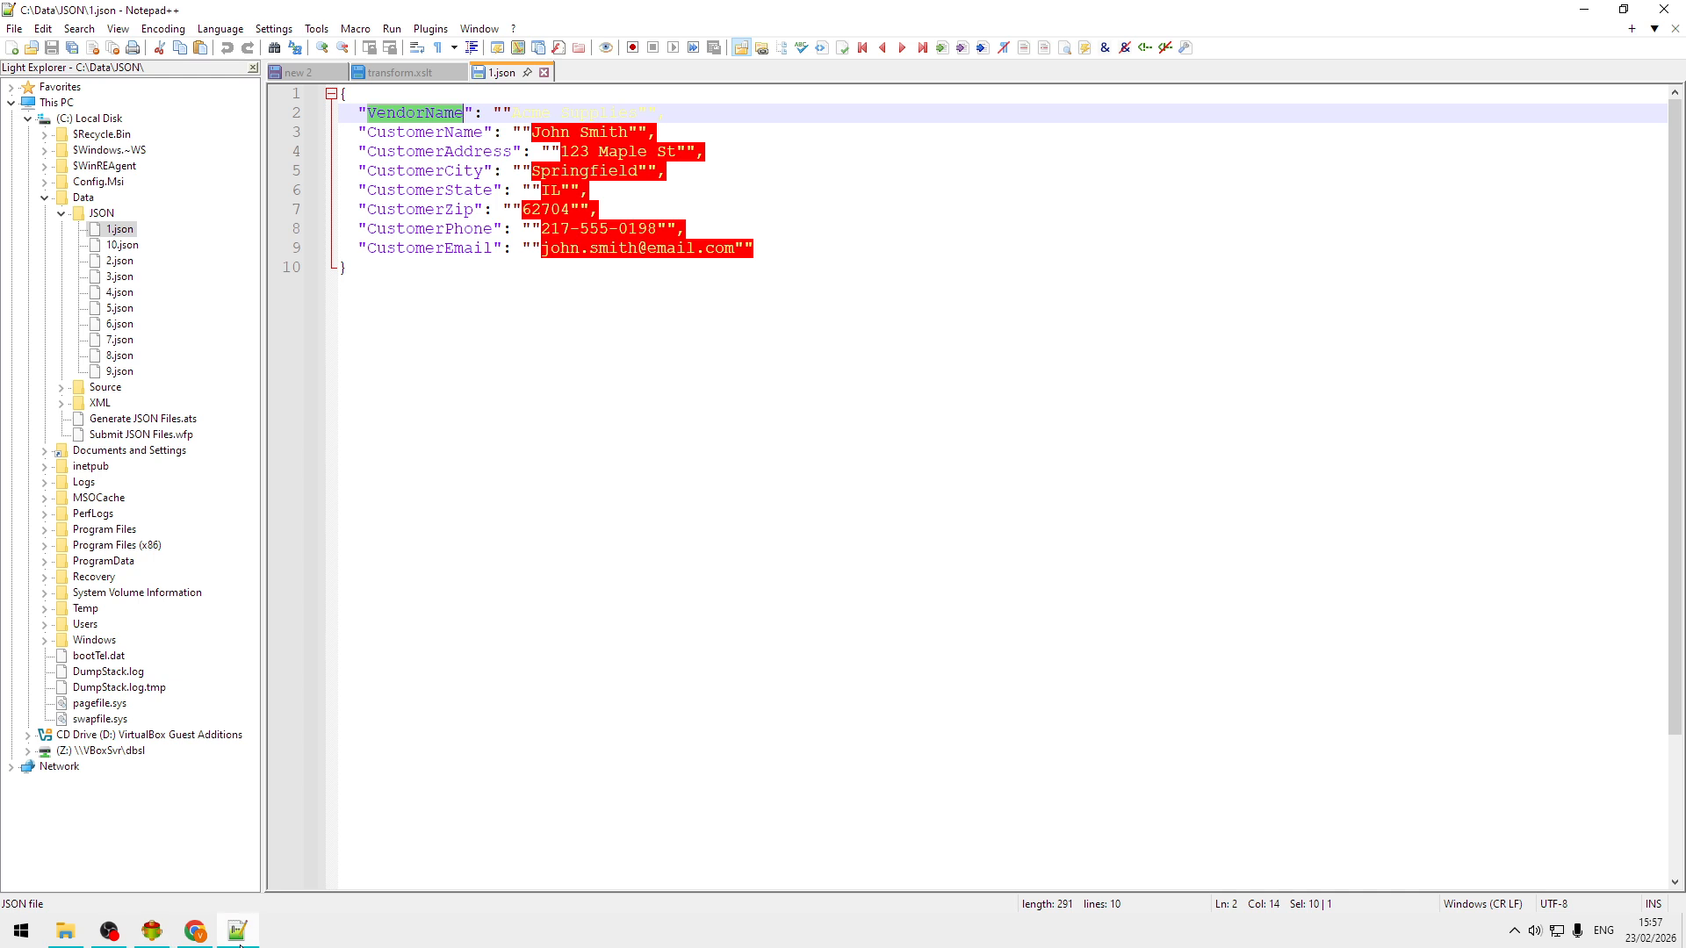
left_click(877, 382)
double_click(414, 117)
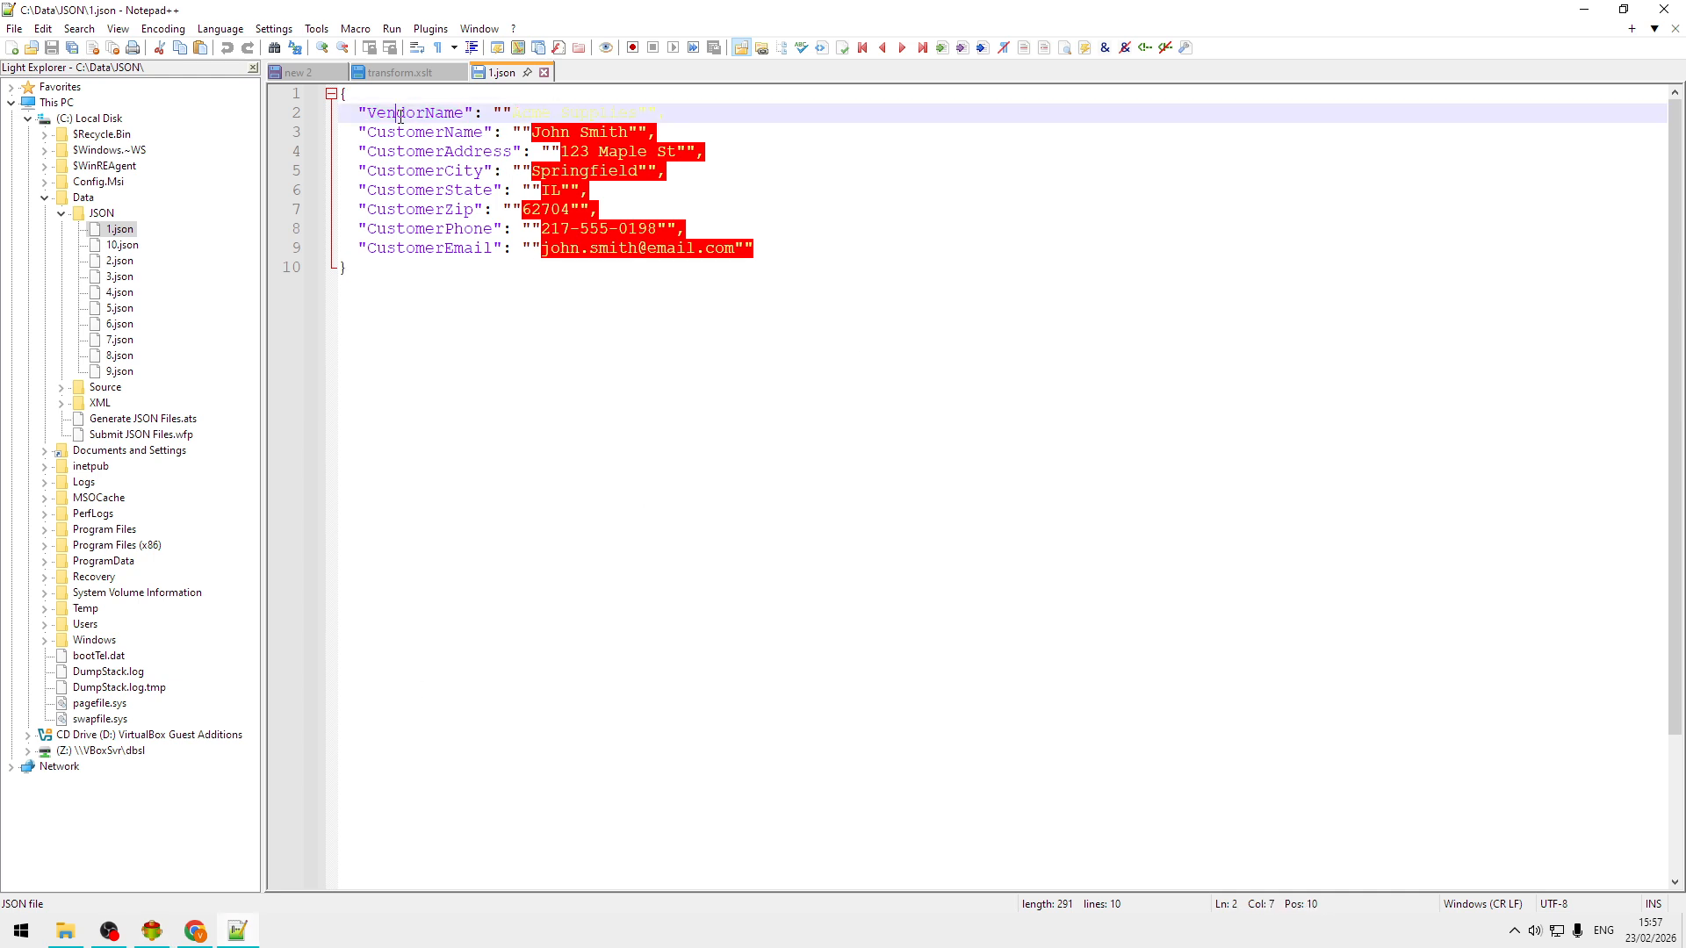
left_click(901, 164)
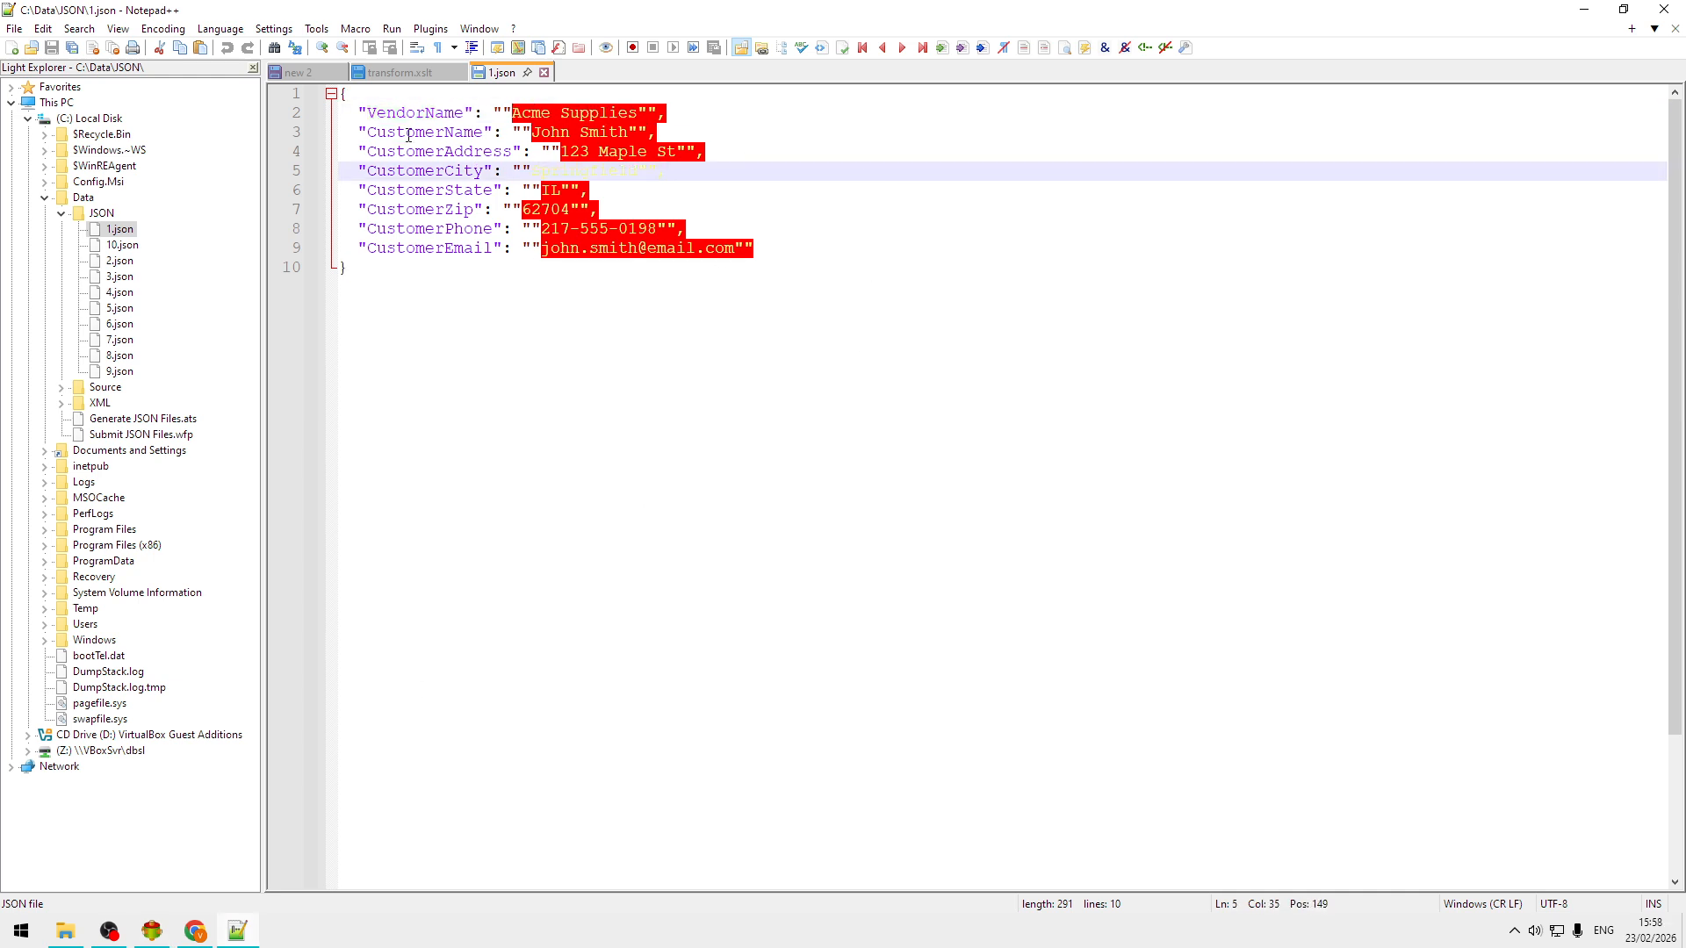
double_click(395, 112)
left_click(804, 188)
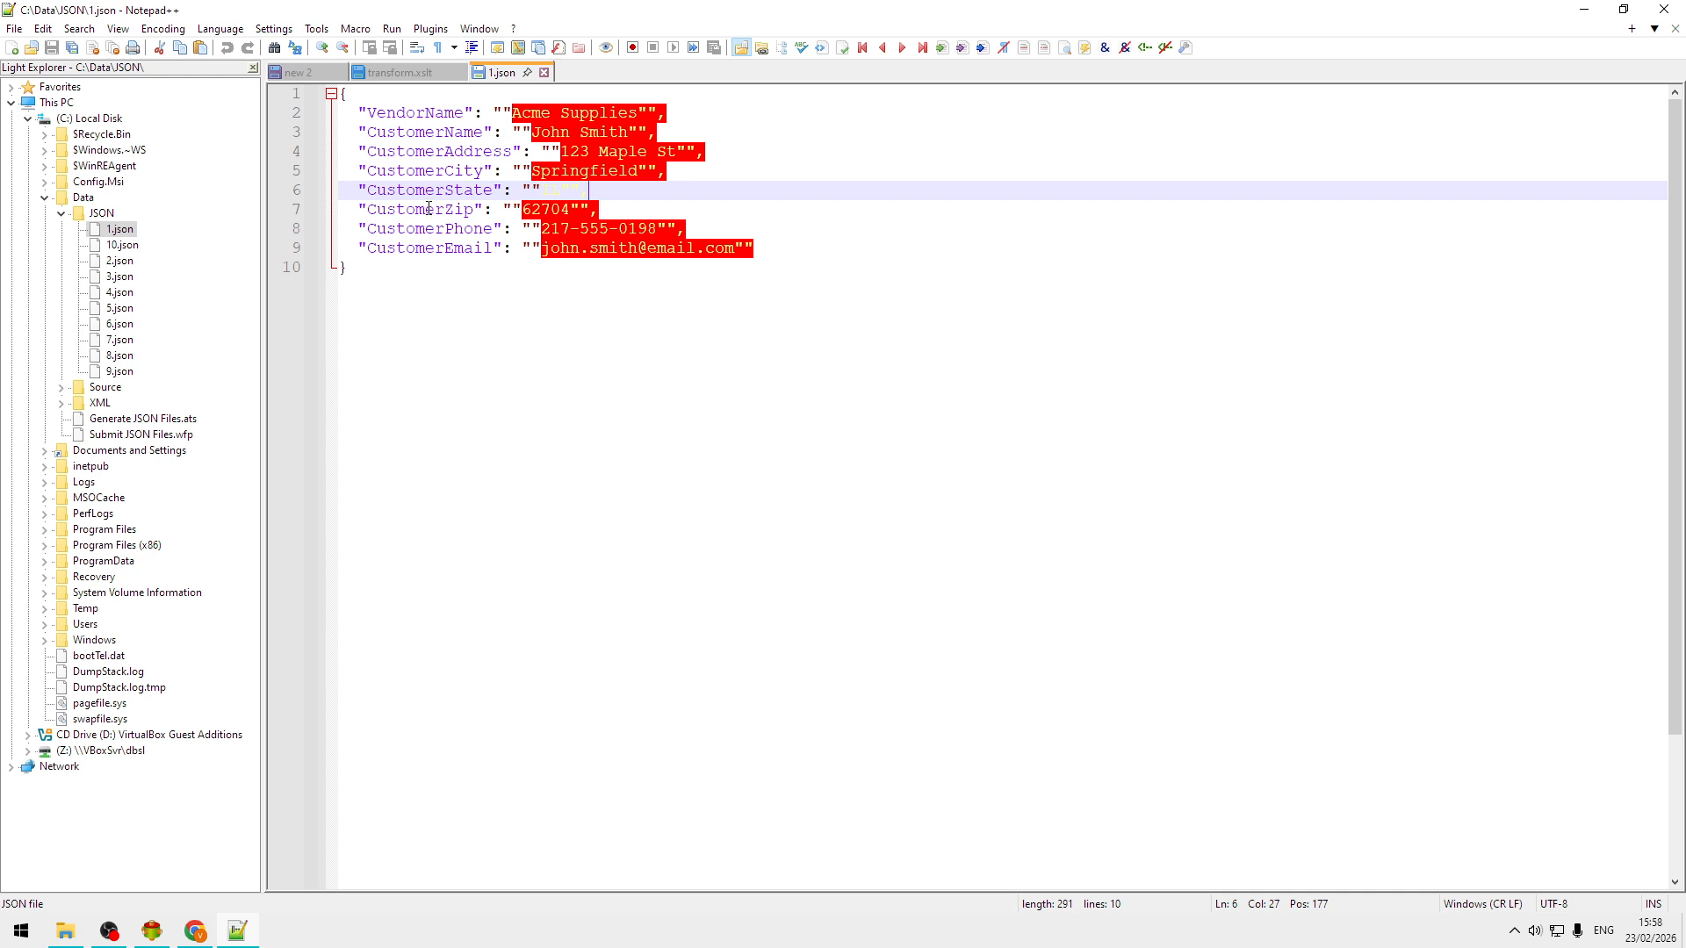
double_click(433, 117)
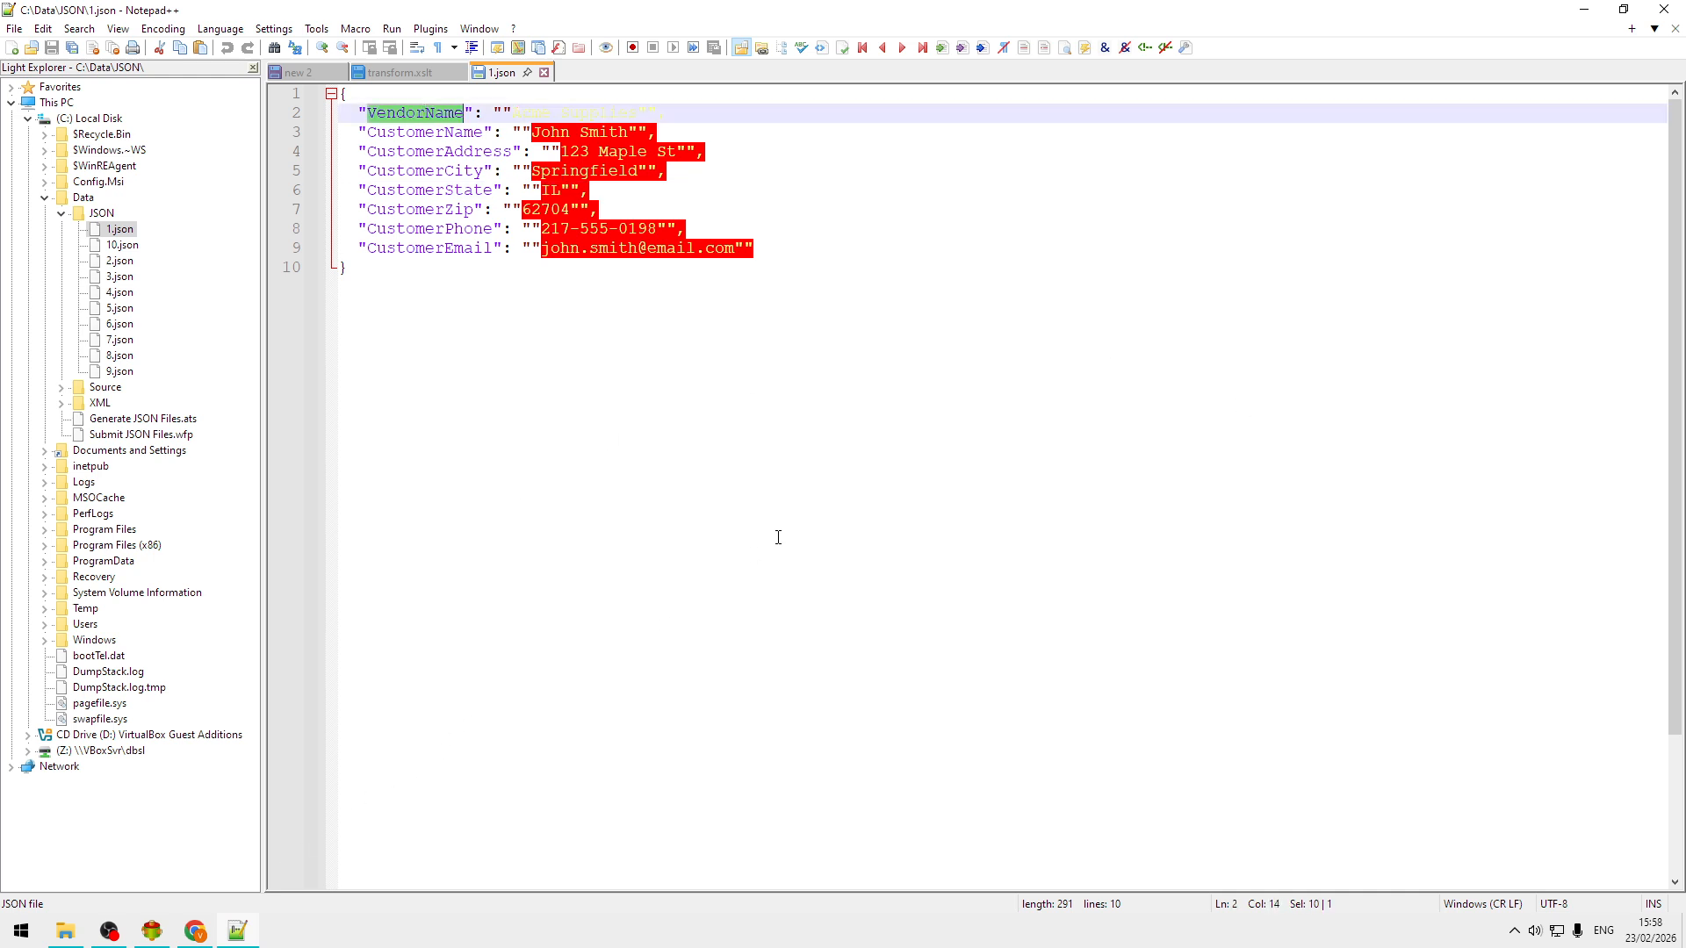
Step: Switch back to the Advanced ETL Processor transformation editor and add a Literal transformation with the value VendorName
left_click(155, 933)
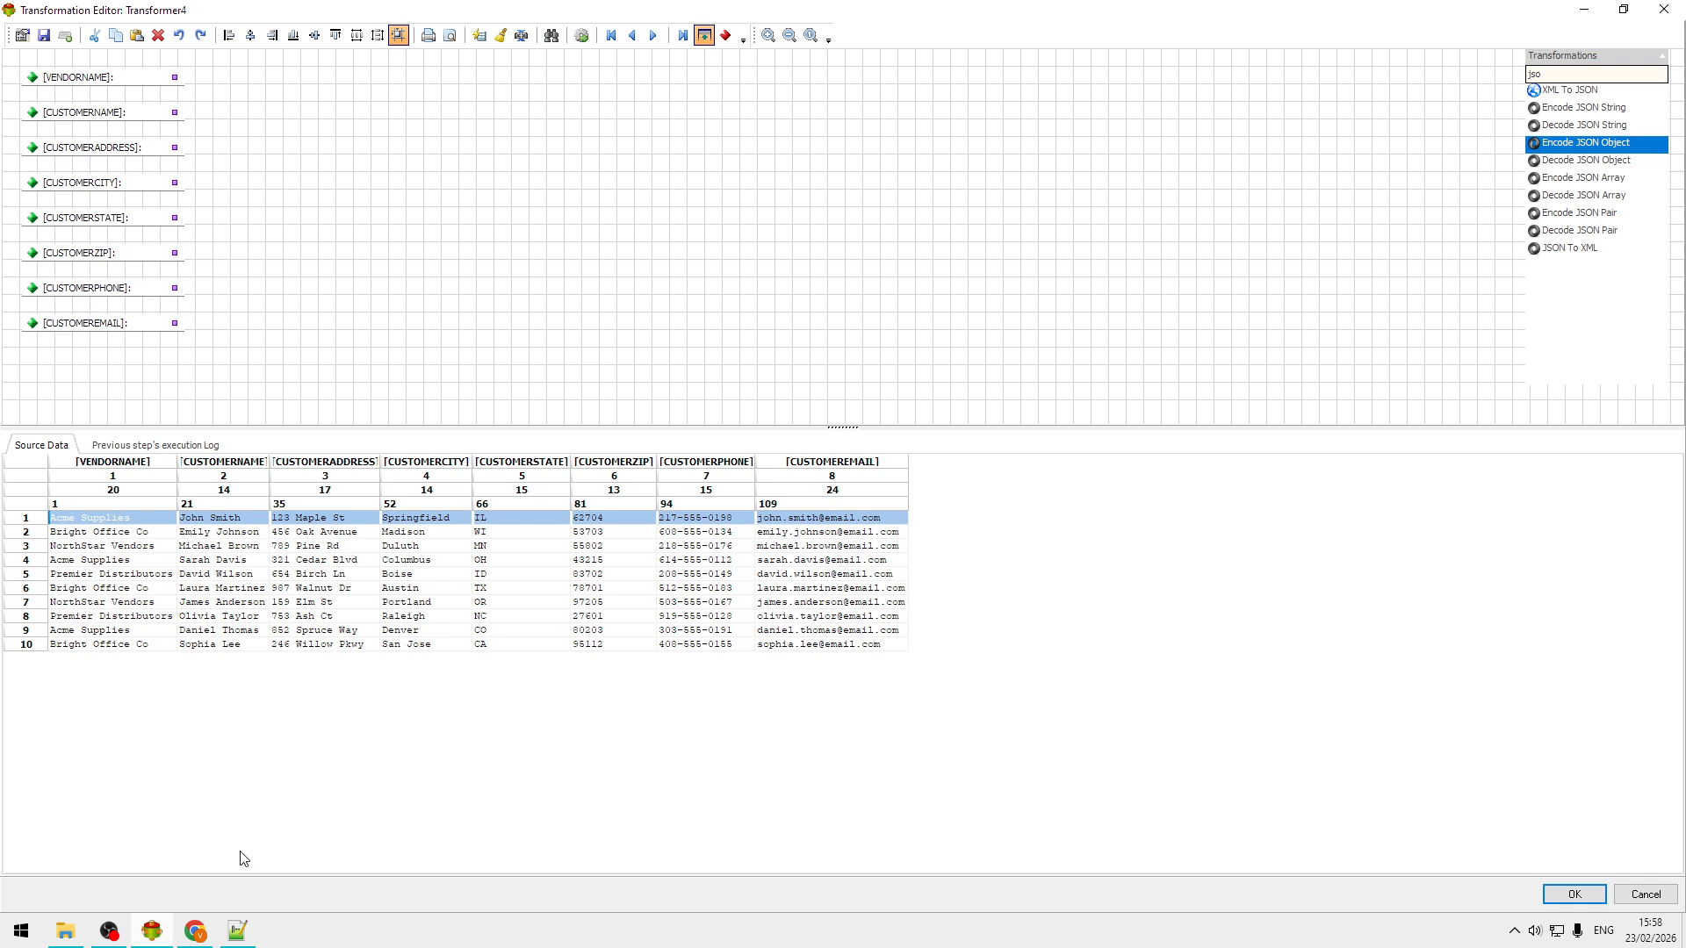
double_click(1582, 77)
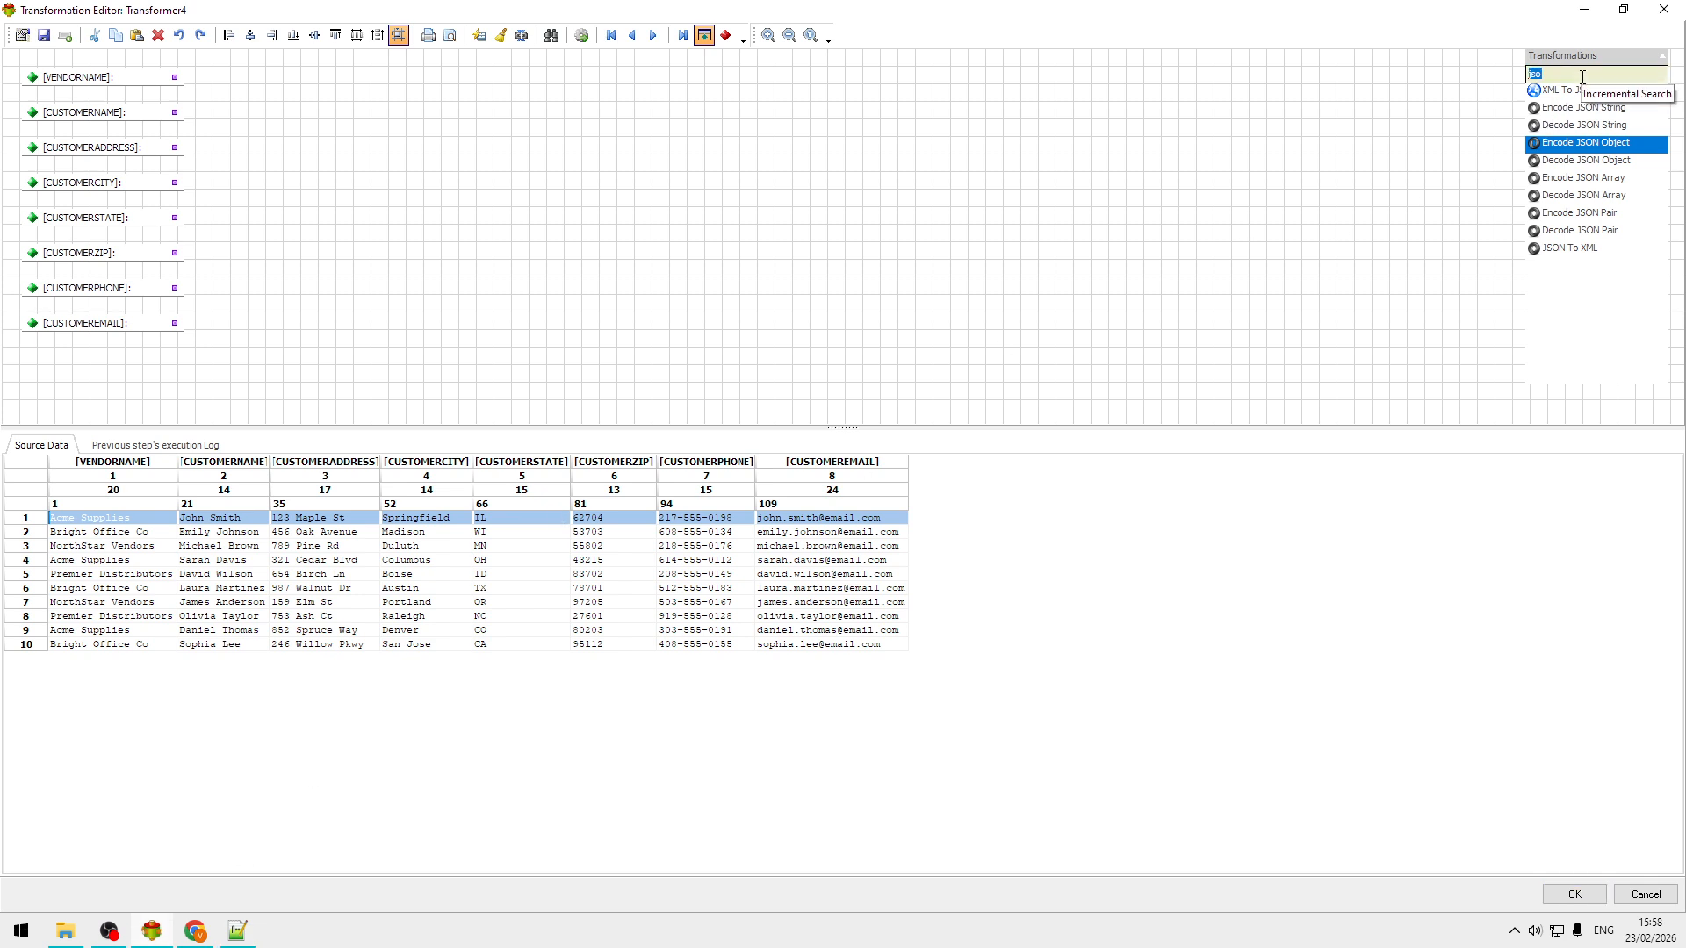
type("lite")
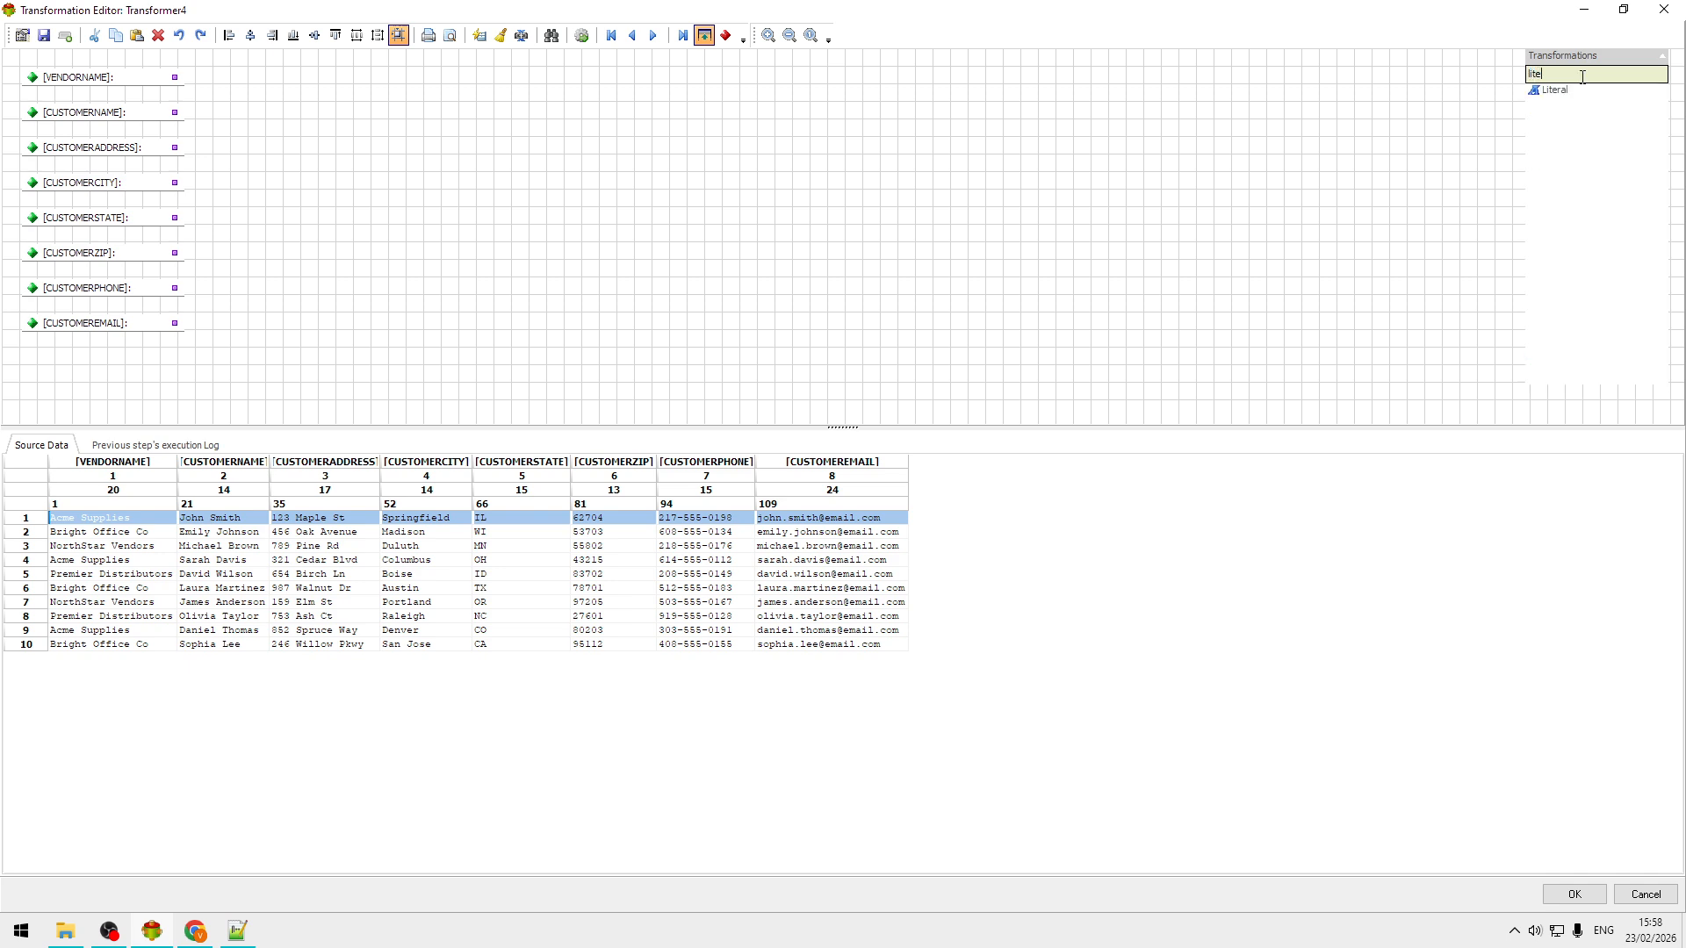
left_click_drag(1552, 90, 359, 143)
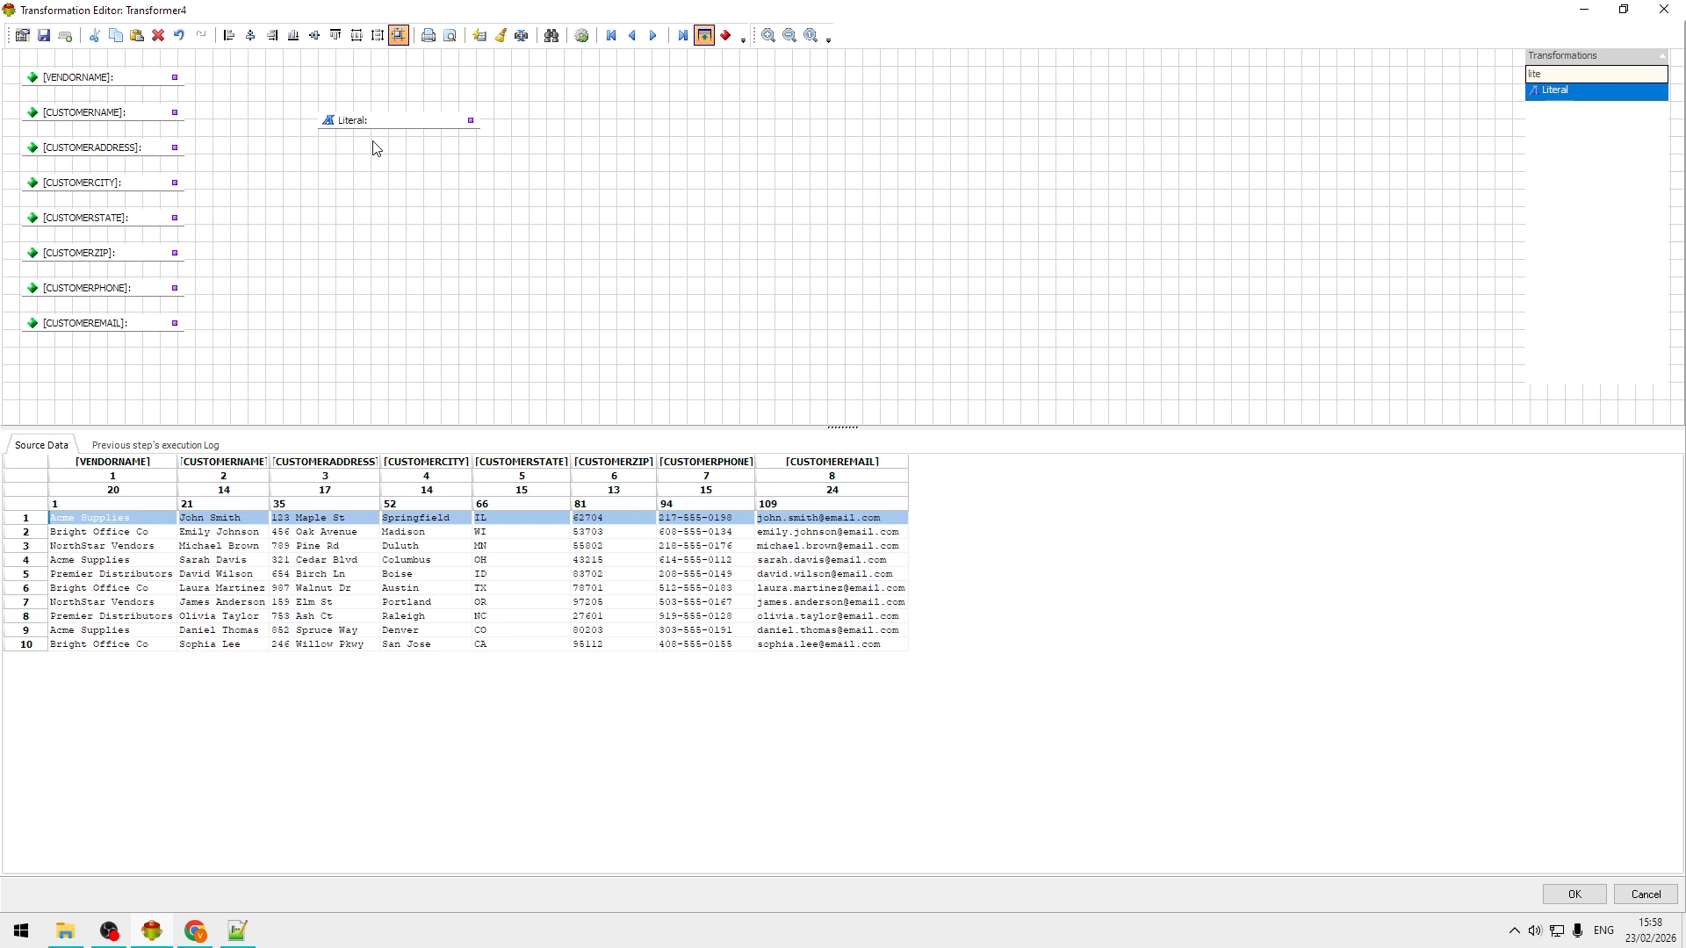
double_click(392, 126)
type("VendorName")
left_click(878, 594)
Step: Add an Encode JSON Pair, feed it the VendorName literal and the VENDORNAME source field, and preview the calculated result
left_click(1578, 72)
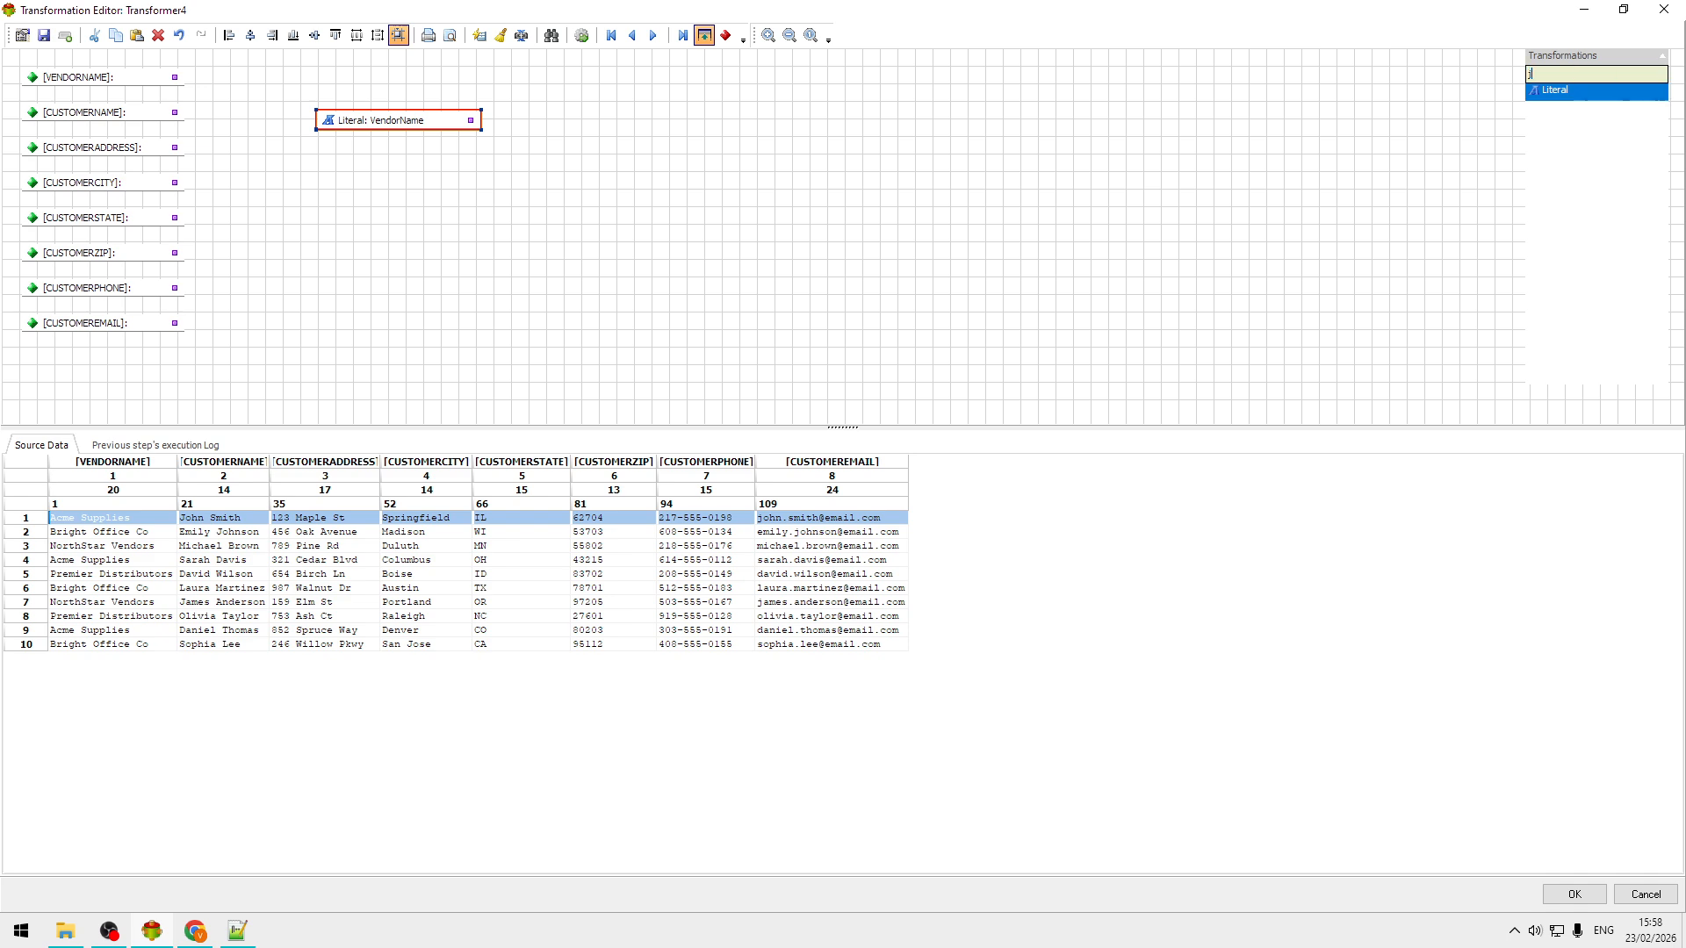
type("jso")
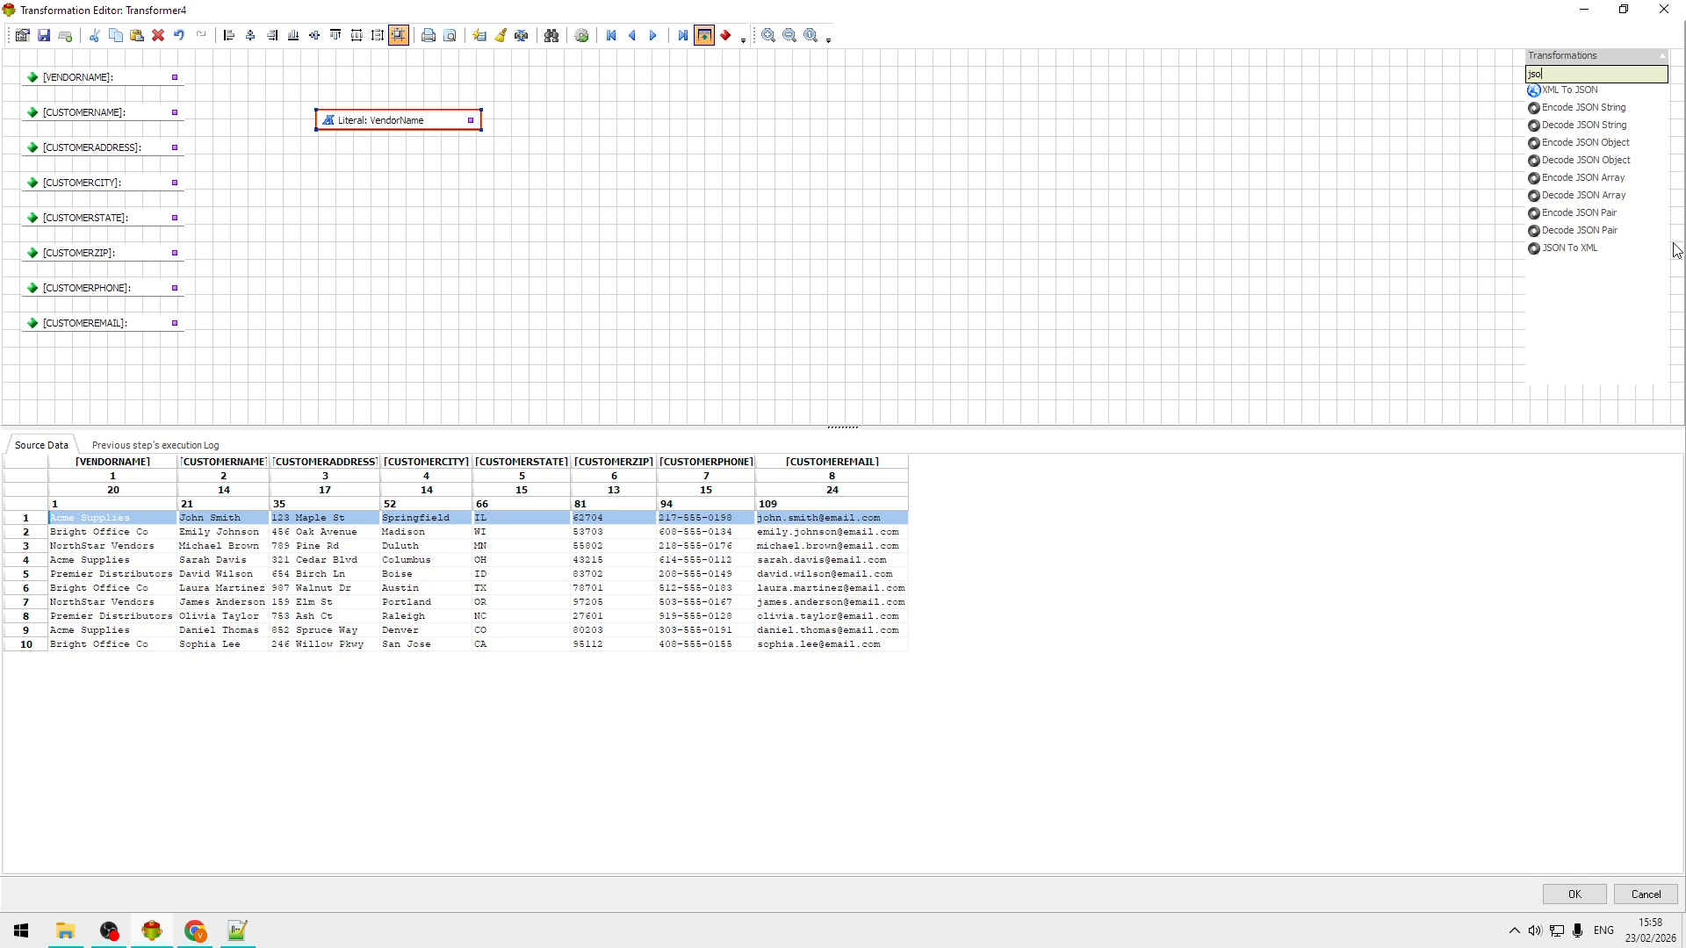
left_click_drag(1594, 218, 597, 163)
left_click_drag(530, 75, 530, 74)
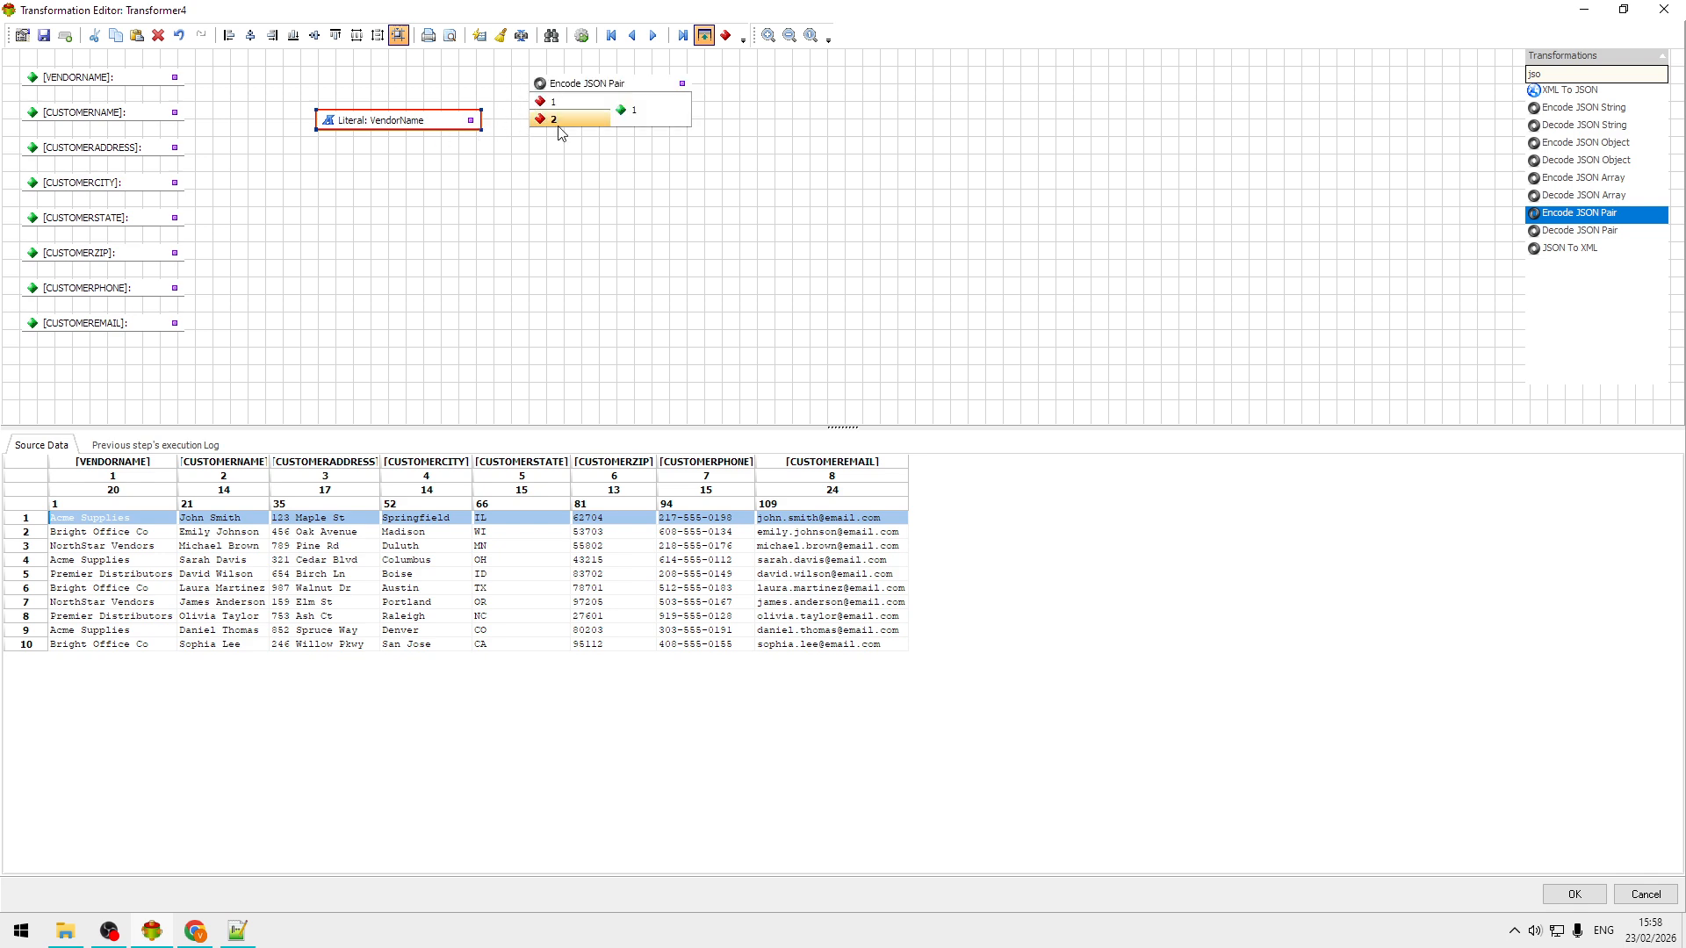
left_click(540, 102)
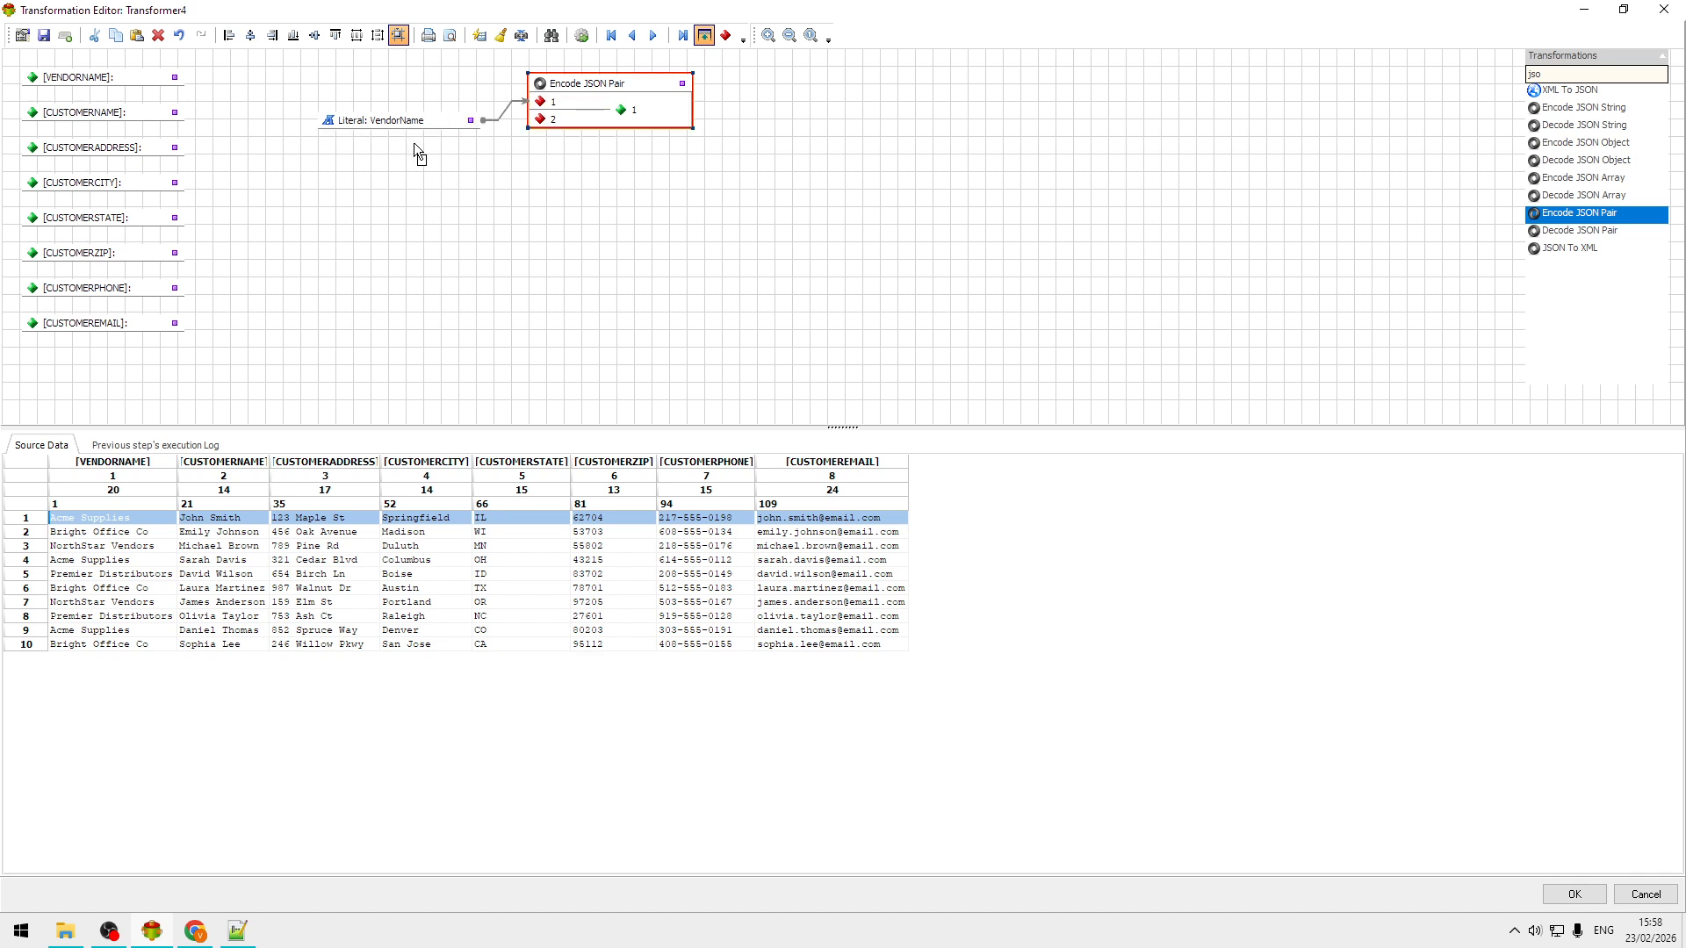
left_click_drag(527, 123, 187, 77)
left_click_drag(436, 127, 456, 83)
left_click(587, 39)
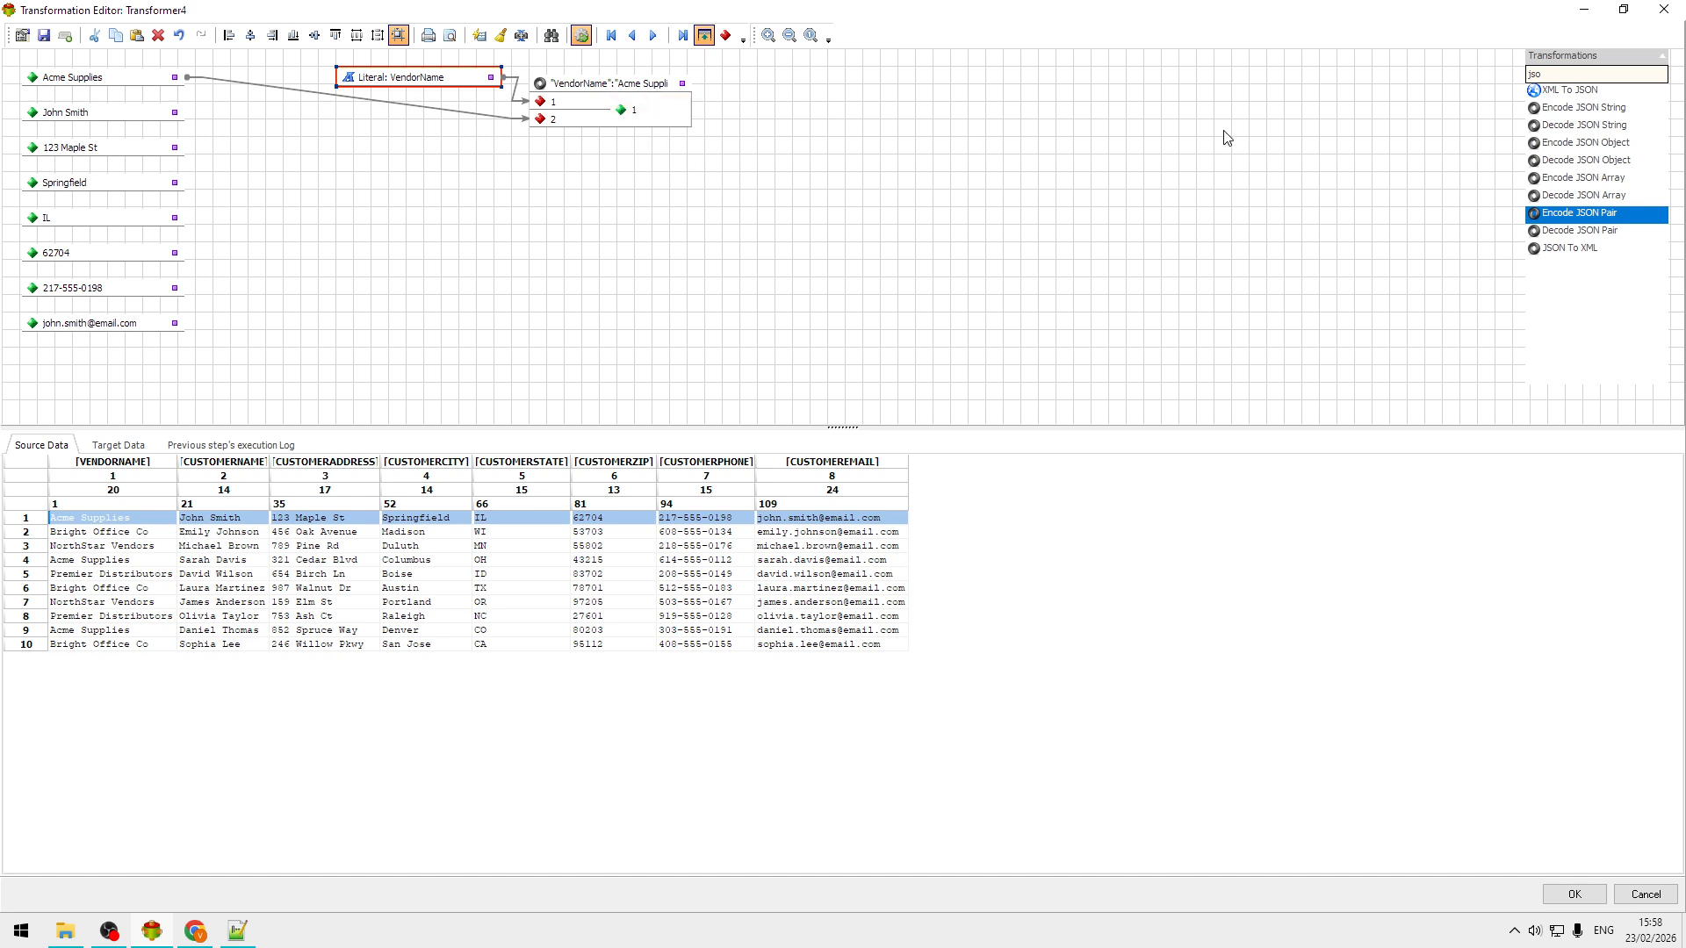
left_click(970, 123)
Step: Add an Encode JSON Object, connect the Encode JSON Pair to its first input, and expand it to eight inputs
left_click_drag(1605, 145, 1098, 155)
left_click_drag(834, 123, 694, 102)
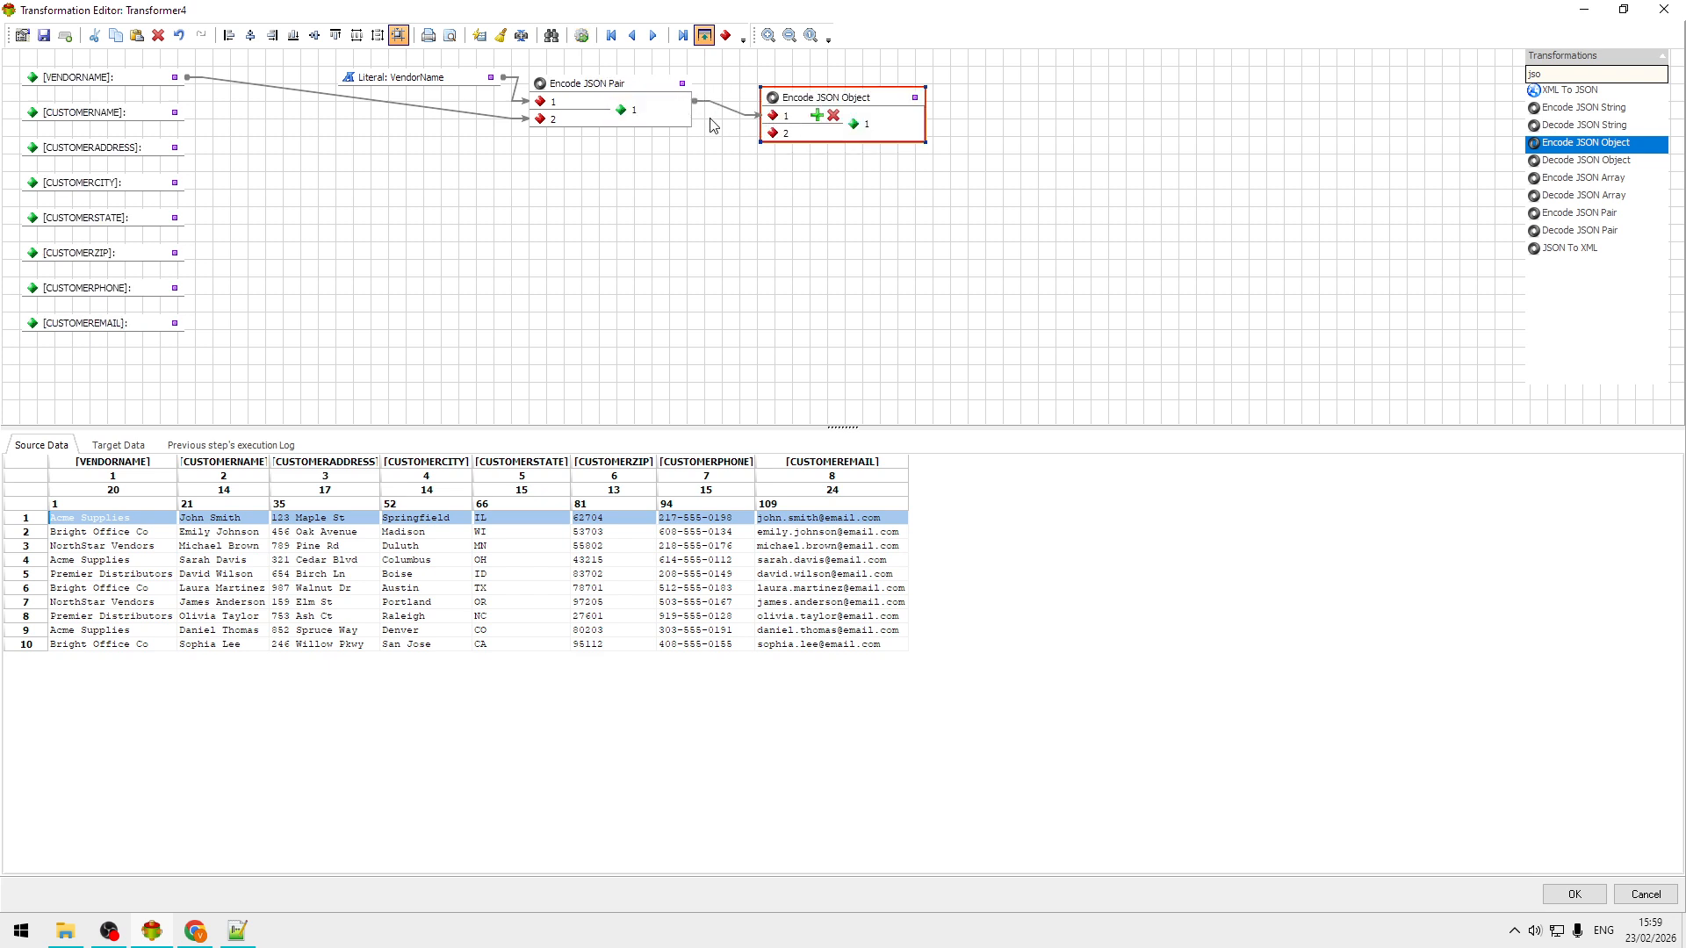
left_click(815, 116)
left_click(815, 115)
left_click(816, 115)
left_click(815, 115)
left_click(816, 115)
left_click(816, 115)
left_click(1187, 211)
Step: Duplicate the Encode JSON Pair twice and connect the copies to inputs 2 and 3 of the Encode JSON Object
left_click(628, 91)
key("ctrl+v")
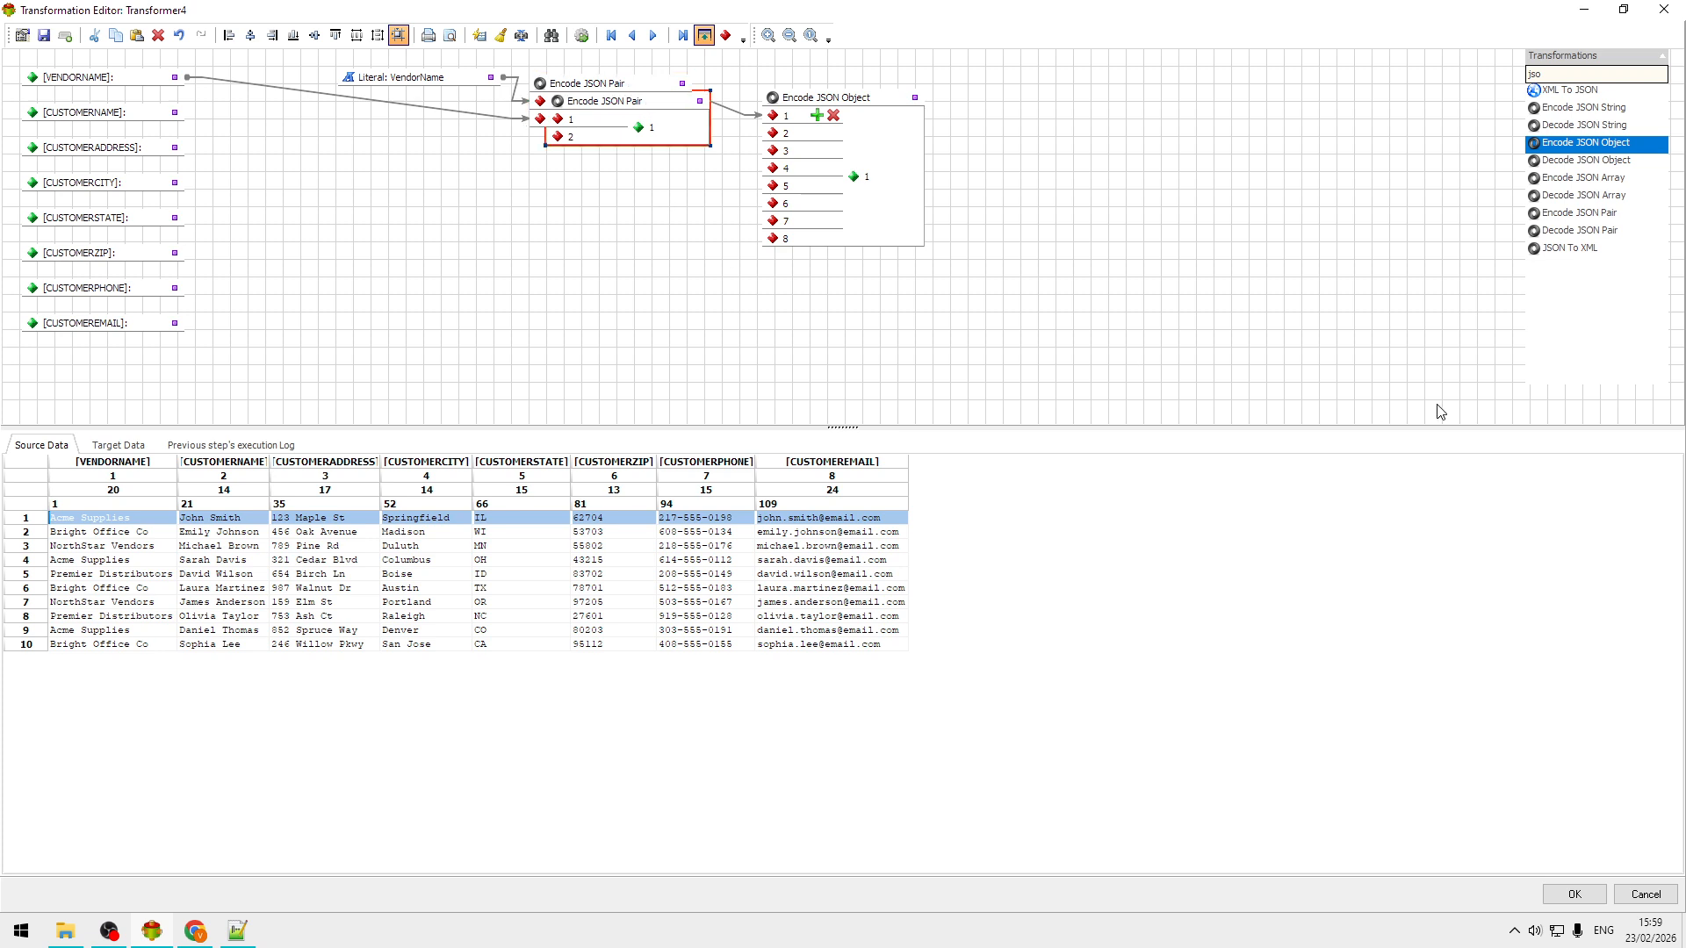
left_click_drag(648, 104, 623, 240)
left_click_drag(624, 112, 551, 177)
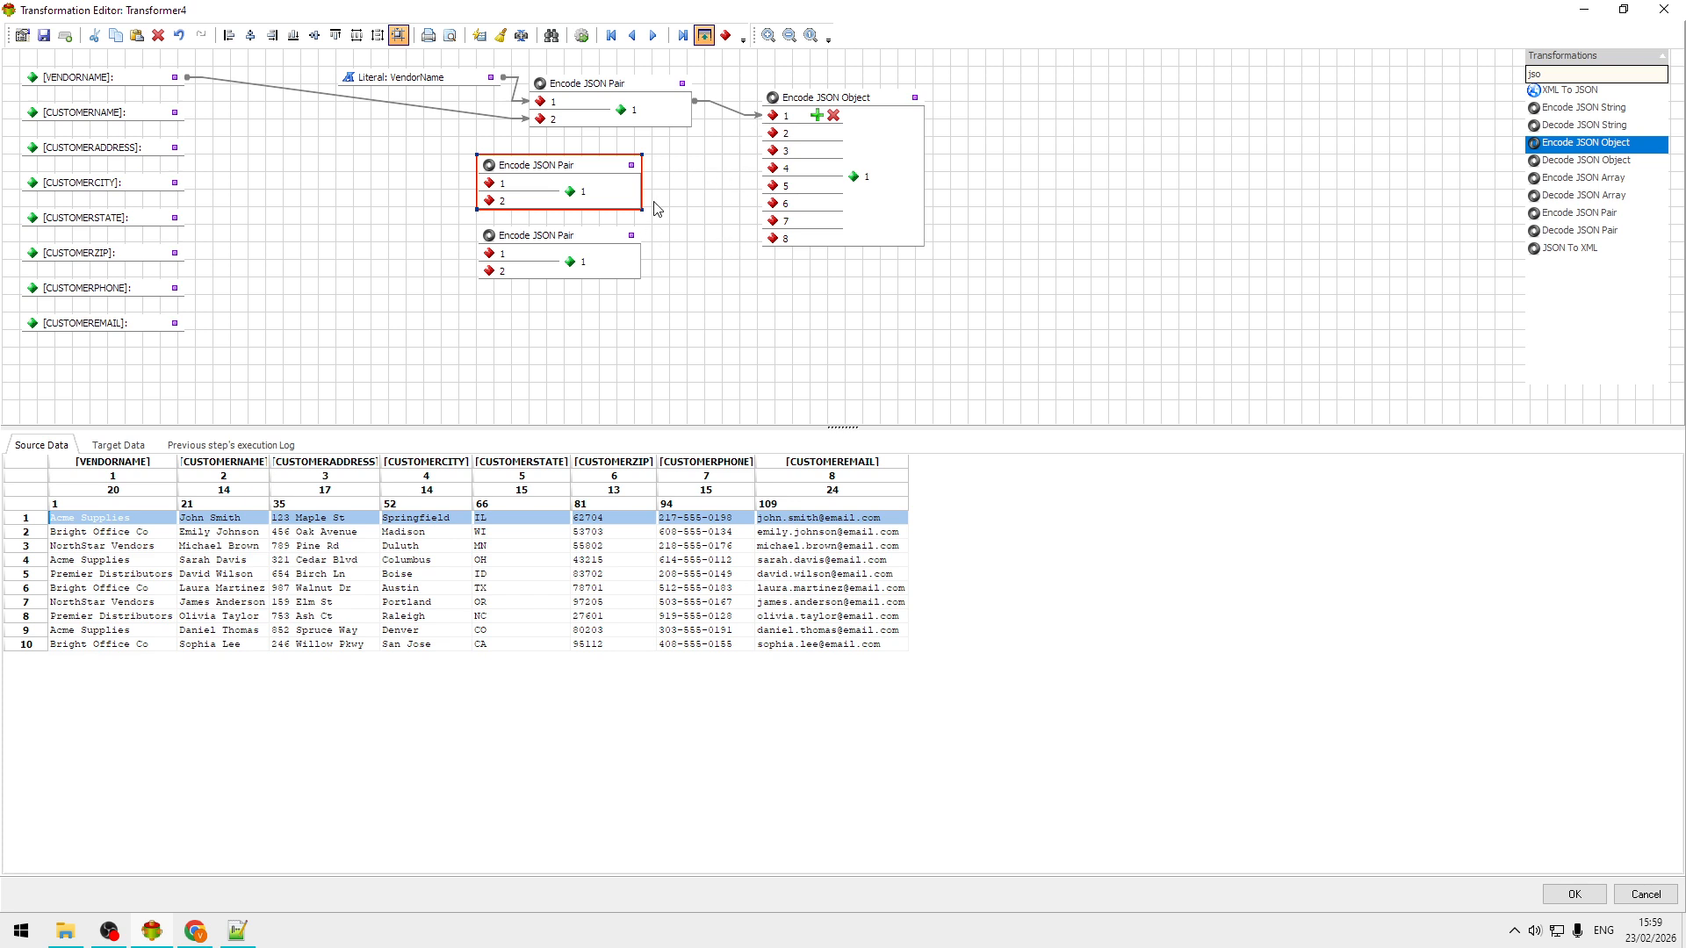
mouse_move(643, 186)
left_mouse_down()
mouse_move(783, 133)
mouse_move(766, 135)
left_mouse_up()
left_click_drag(774, 151, 643, 252)
left_click(582, 35)
left_click(582, 37)
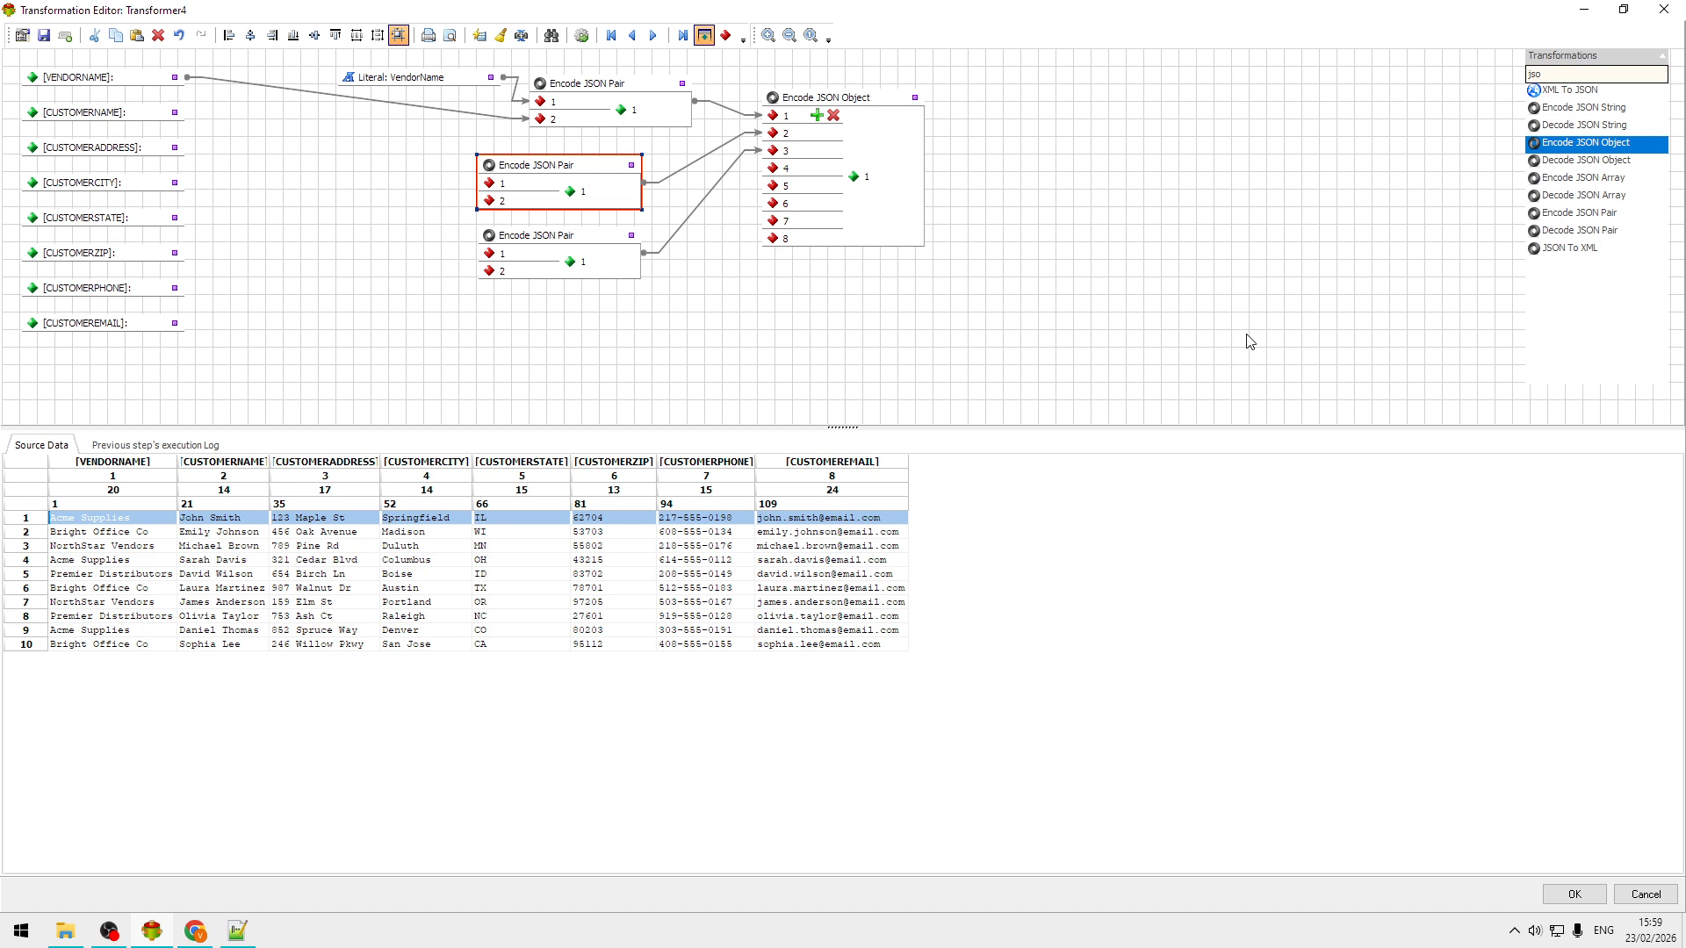
Step: Discard the transformation edits and undo the addition of the second Transformer to the data flow
left_click(1652, 896)
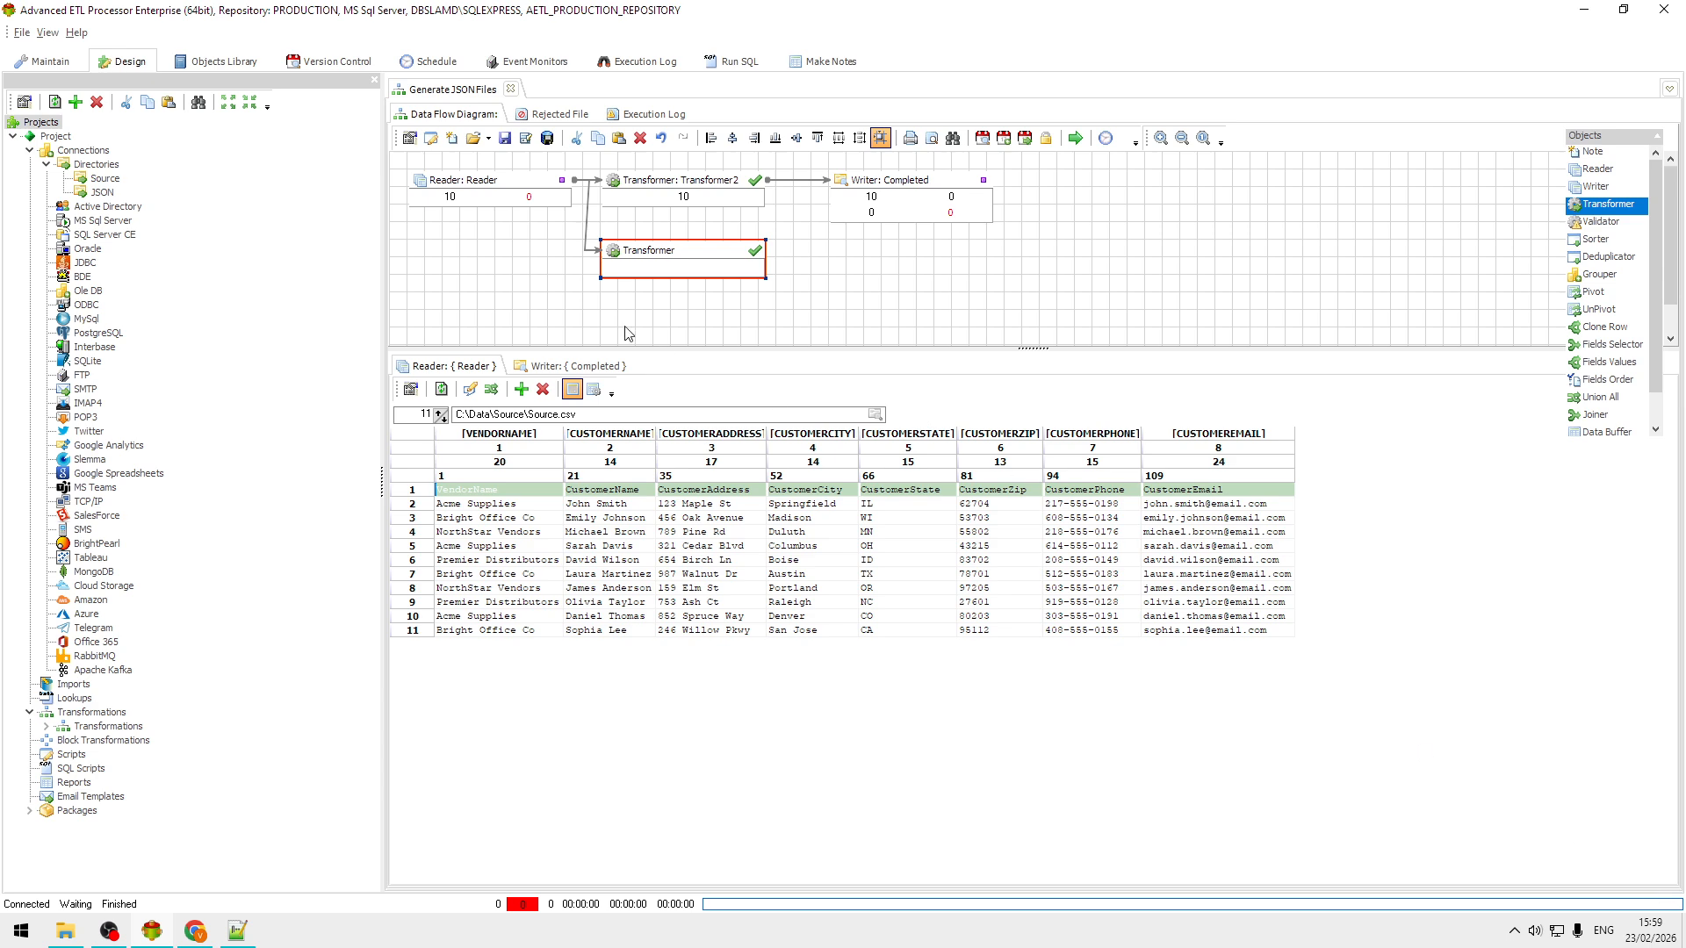
key("ctrl+z")
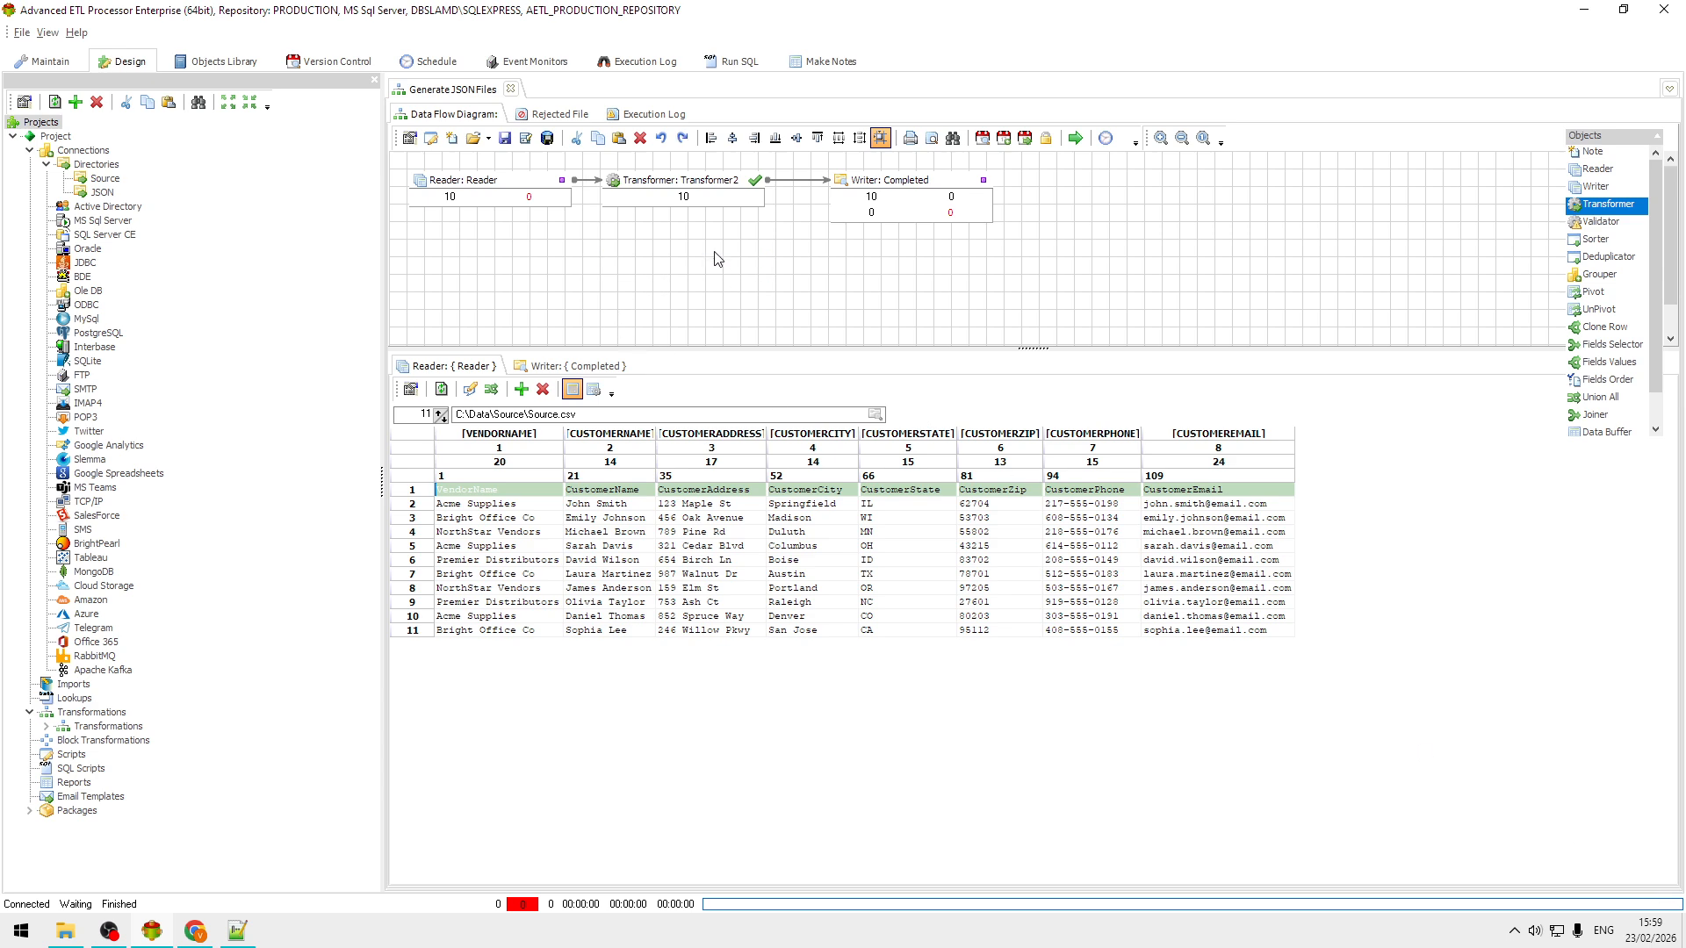
Step: Open the In Place Replace properties in Transformer2 and examine its replace map and full JSON template
double_click(695, 184)
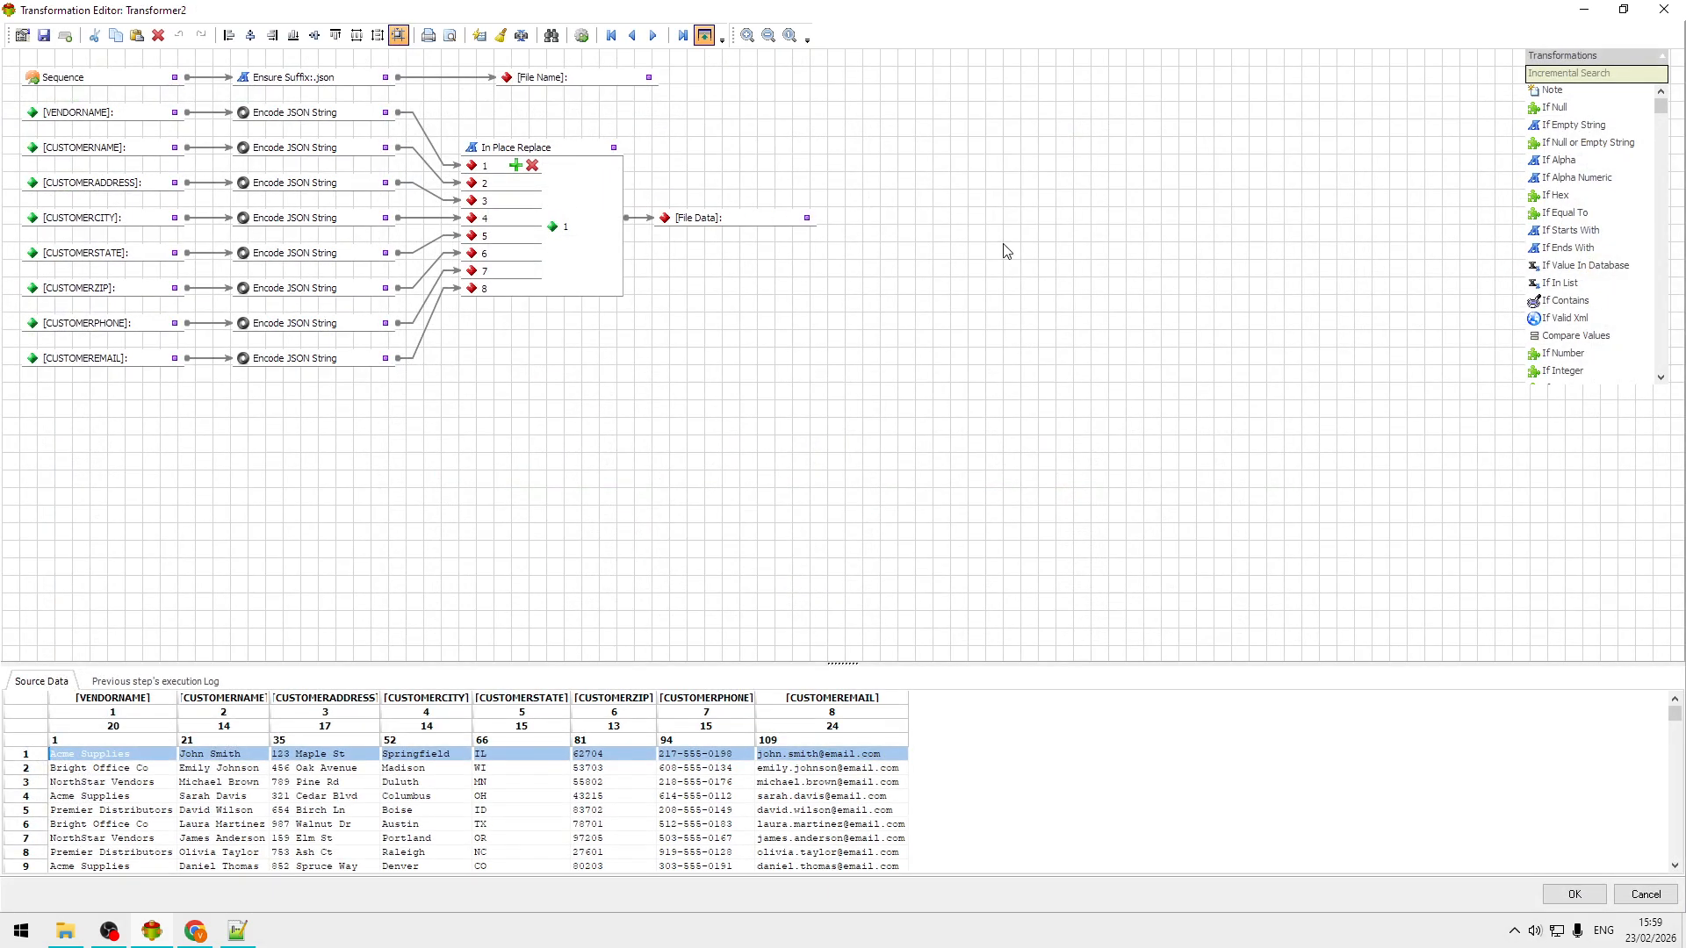
left_click(577, 158)
double_click(577, 158)
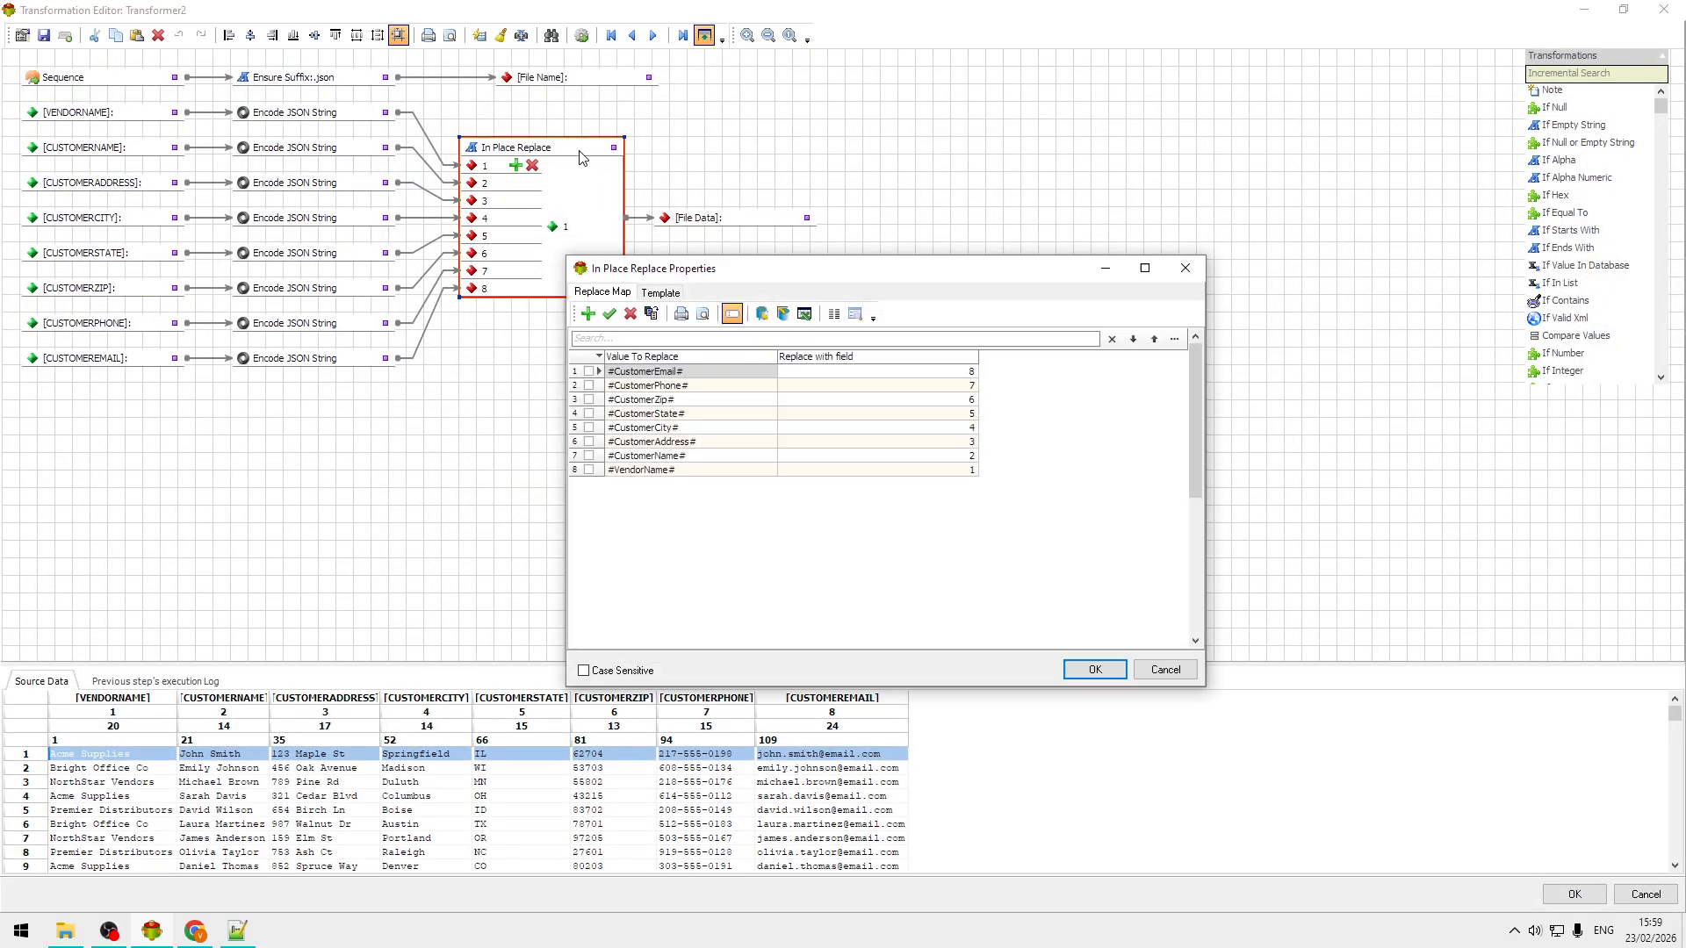
left_click_drag(962, 276, 1188, 124)
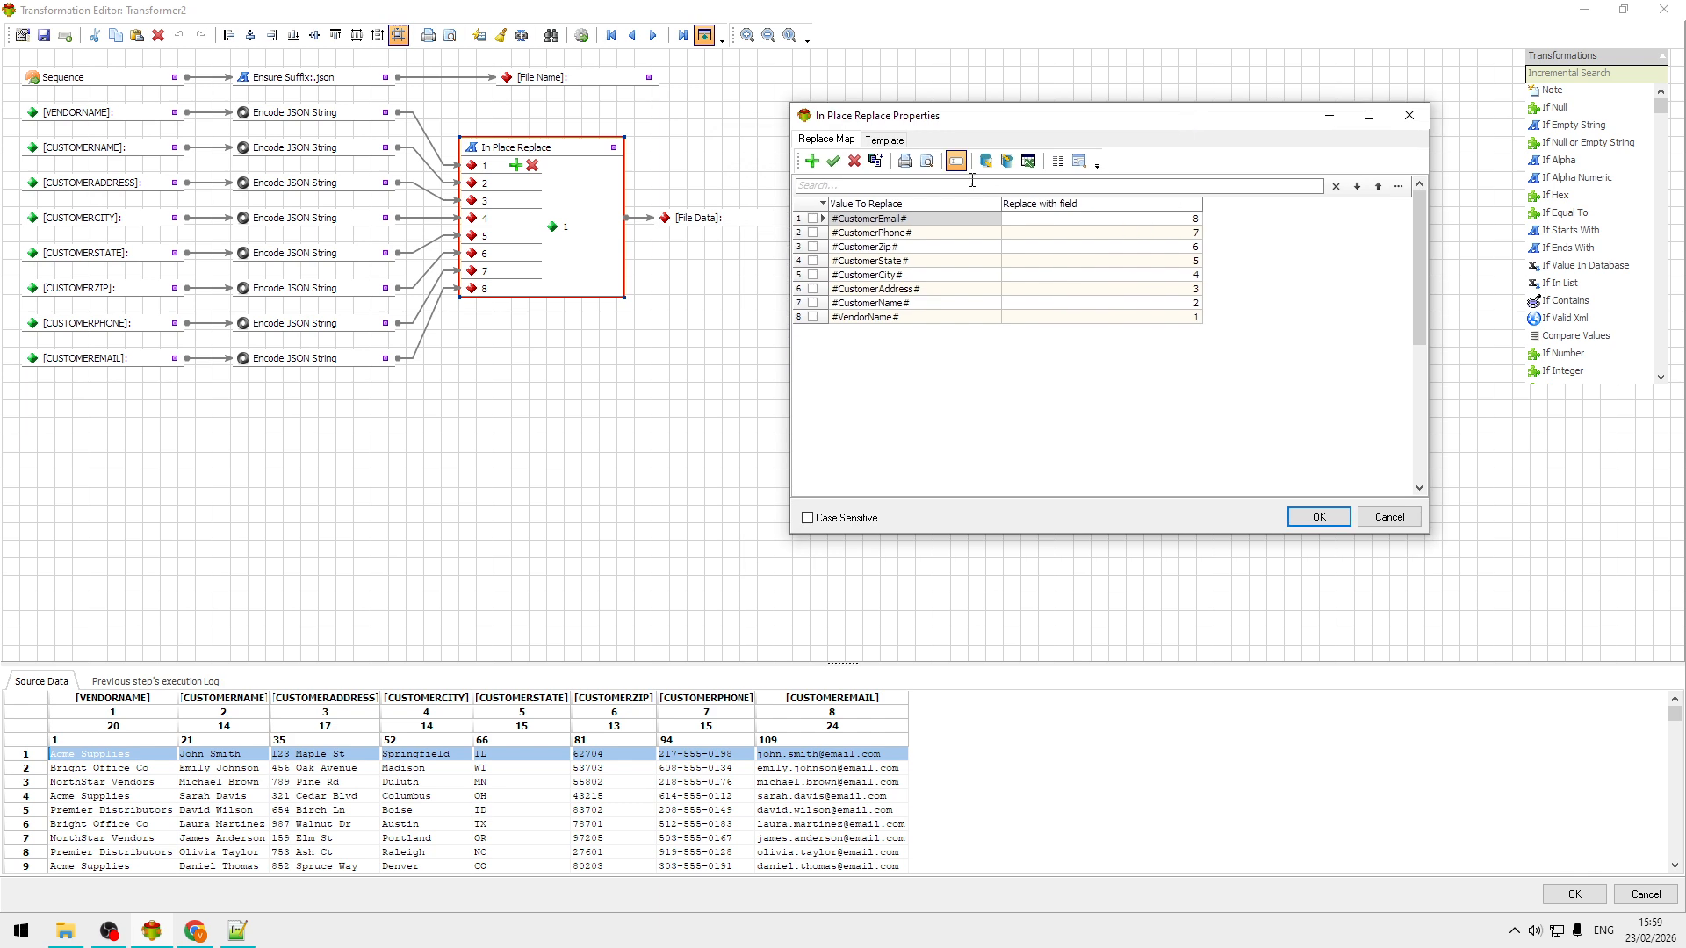
left_click(884, 139)
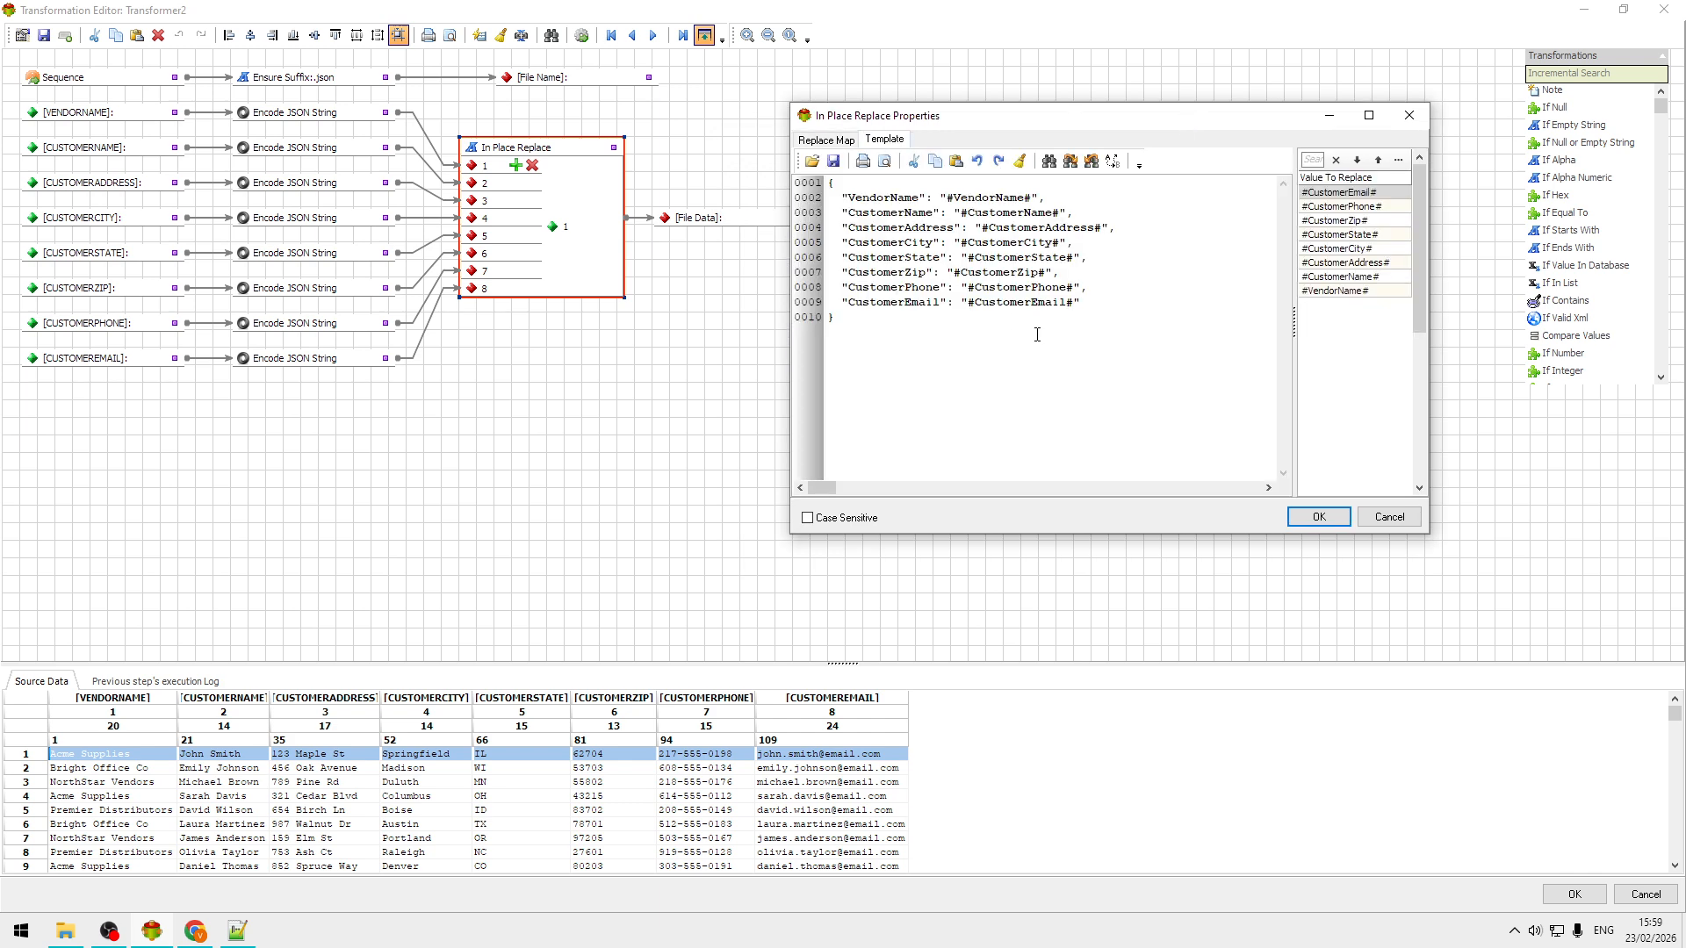
left_click_drag(941, 372, 770, 190)
left_click_drag(907, 395, 762, 282)
key("ctrl+a")
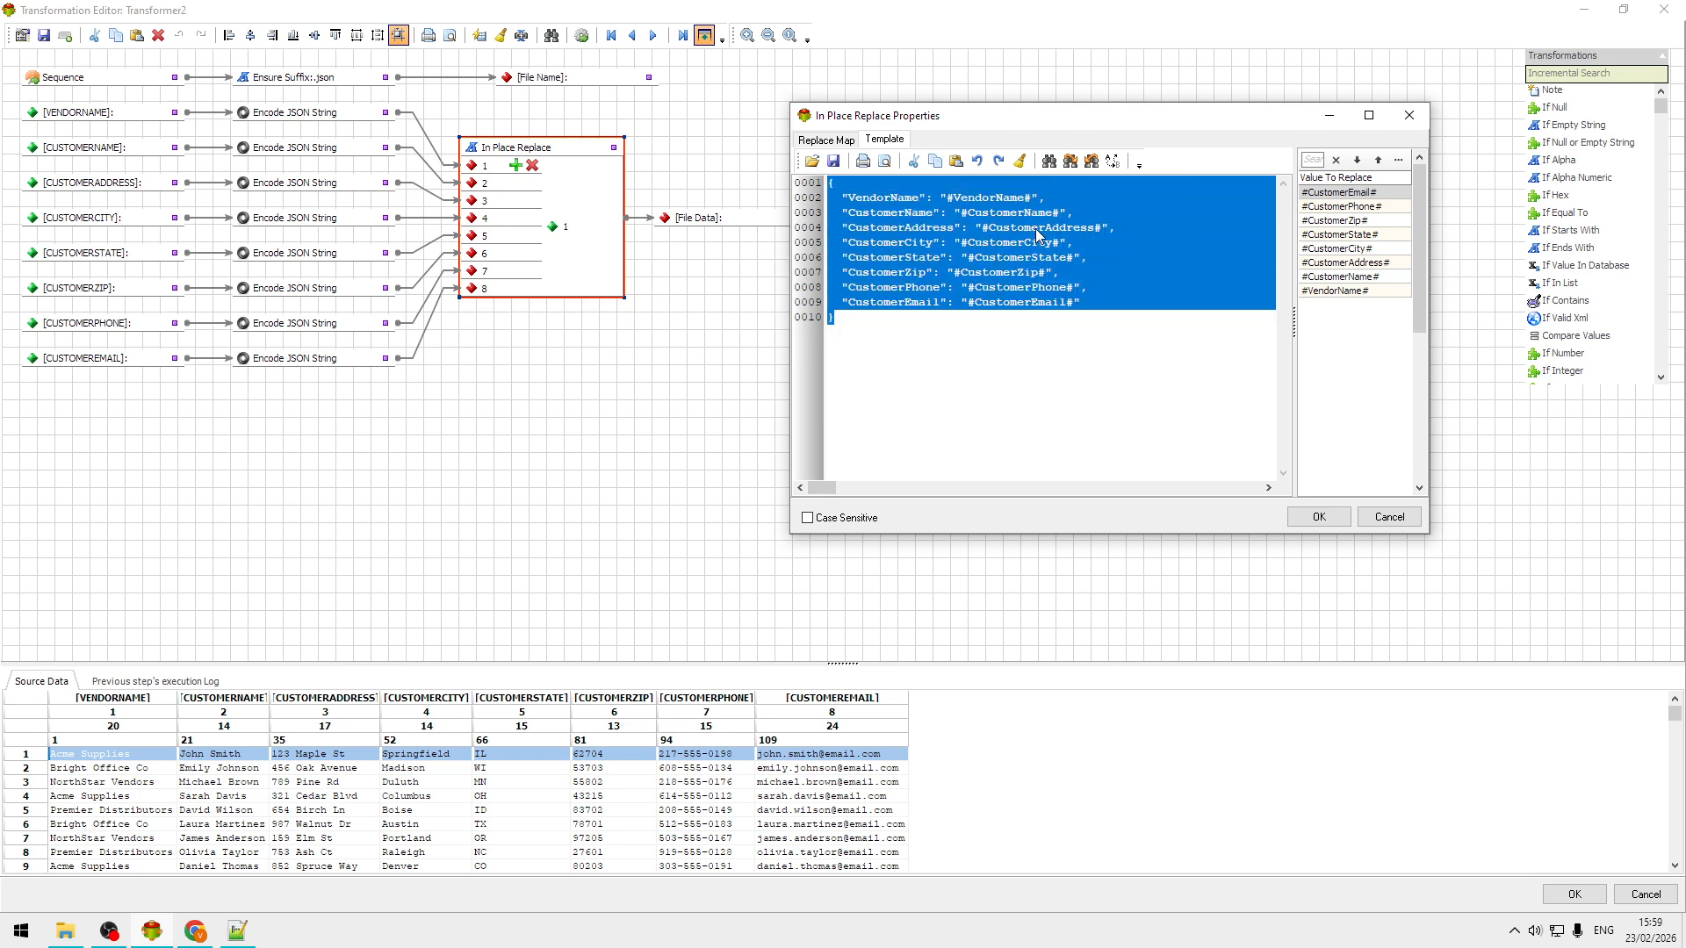
Step: Compare the template's #VendorName# placeholder with the replace map sorted by replacement field, and close the properties without saving
left_click(1034, 197)
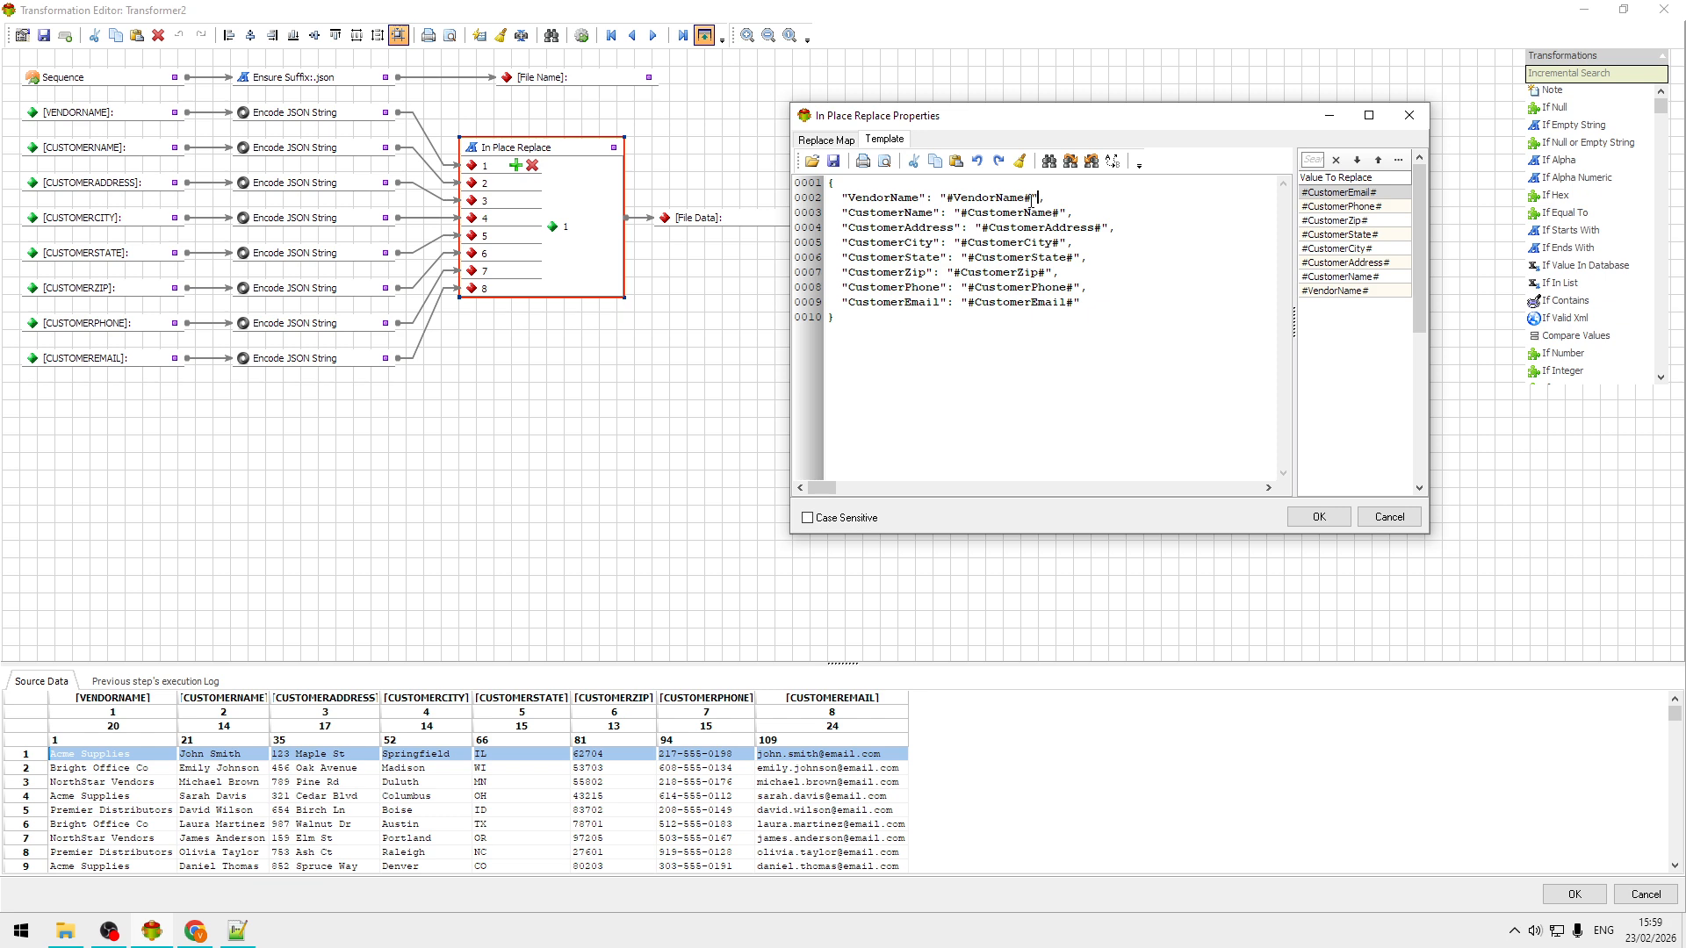
left_click_drag(1031, 198, 946, 201)
left_click(825, 140)
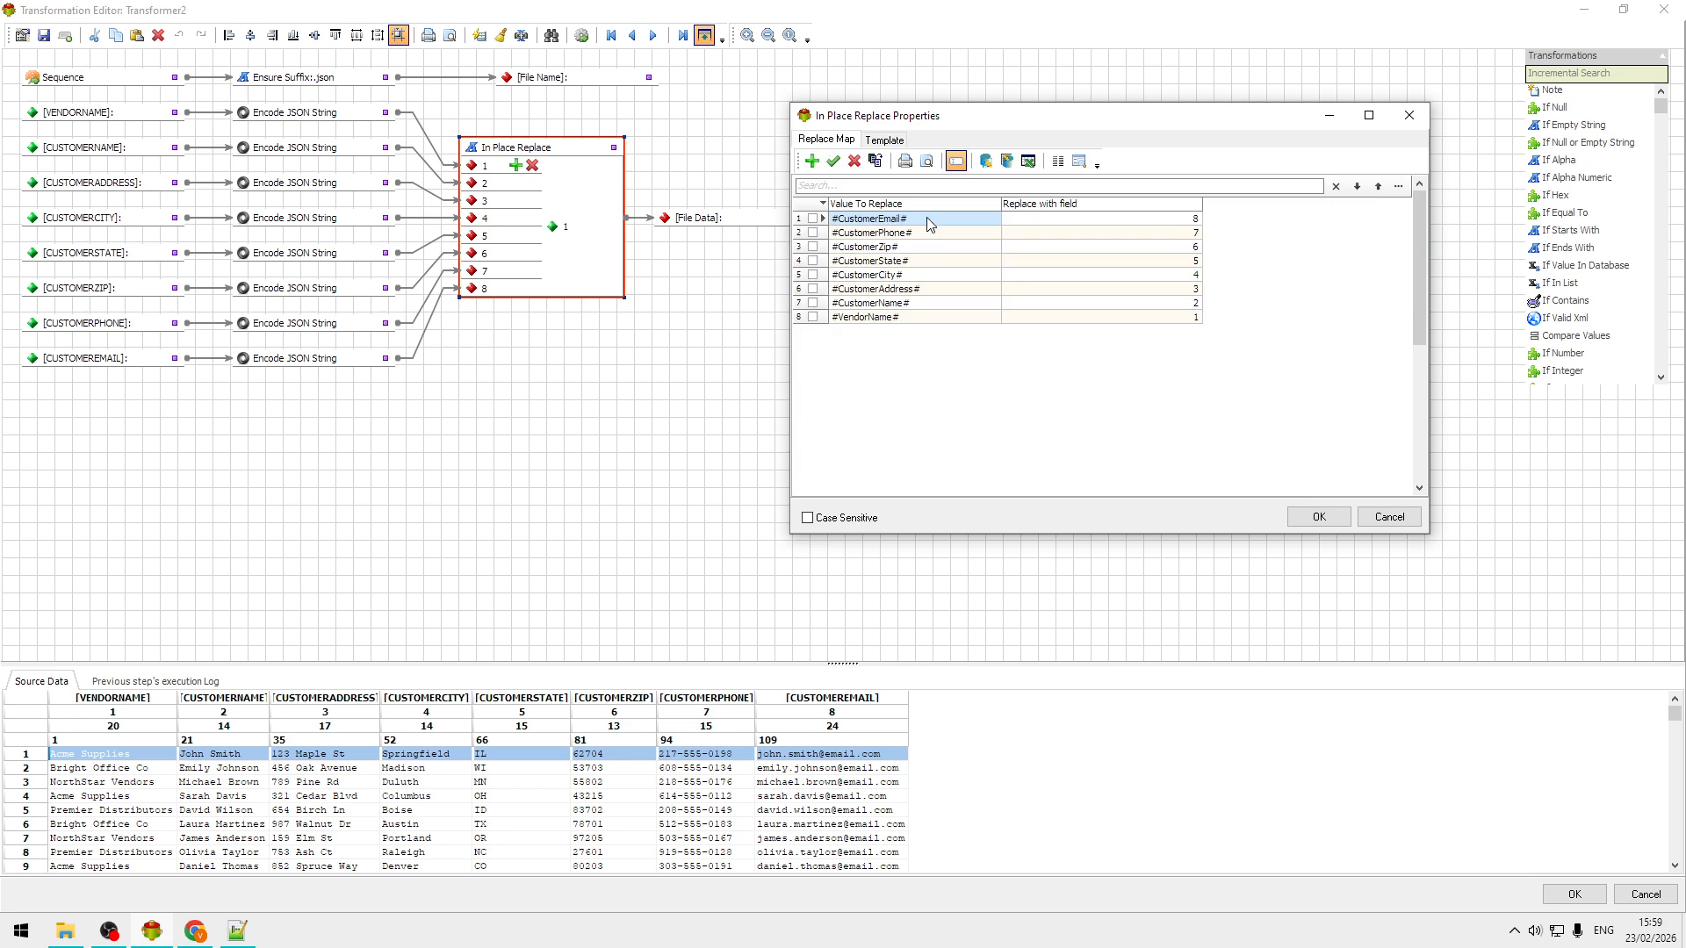
left_click(1139, 207)
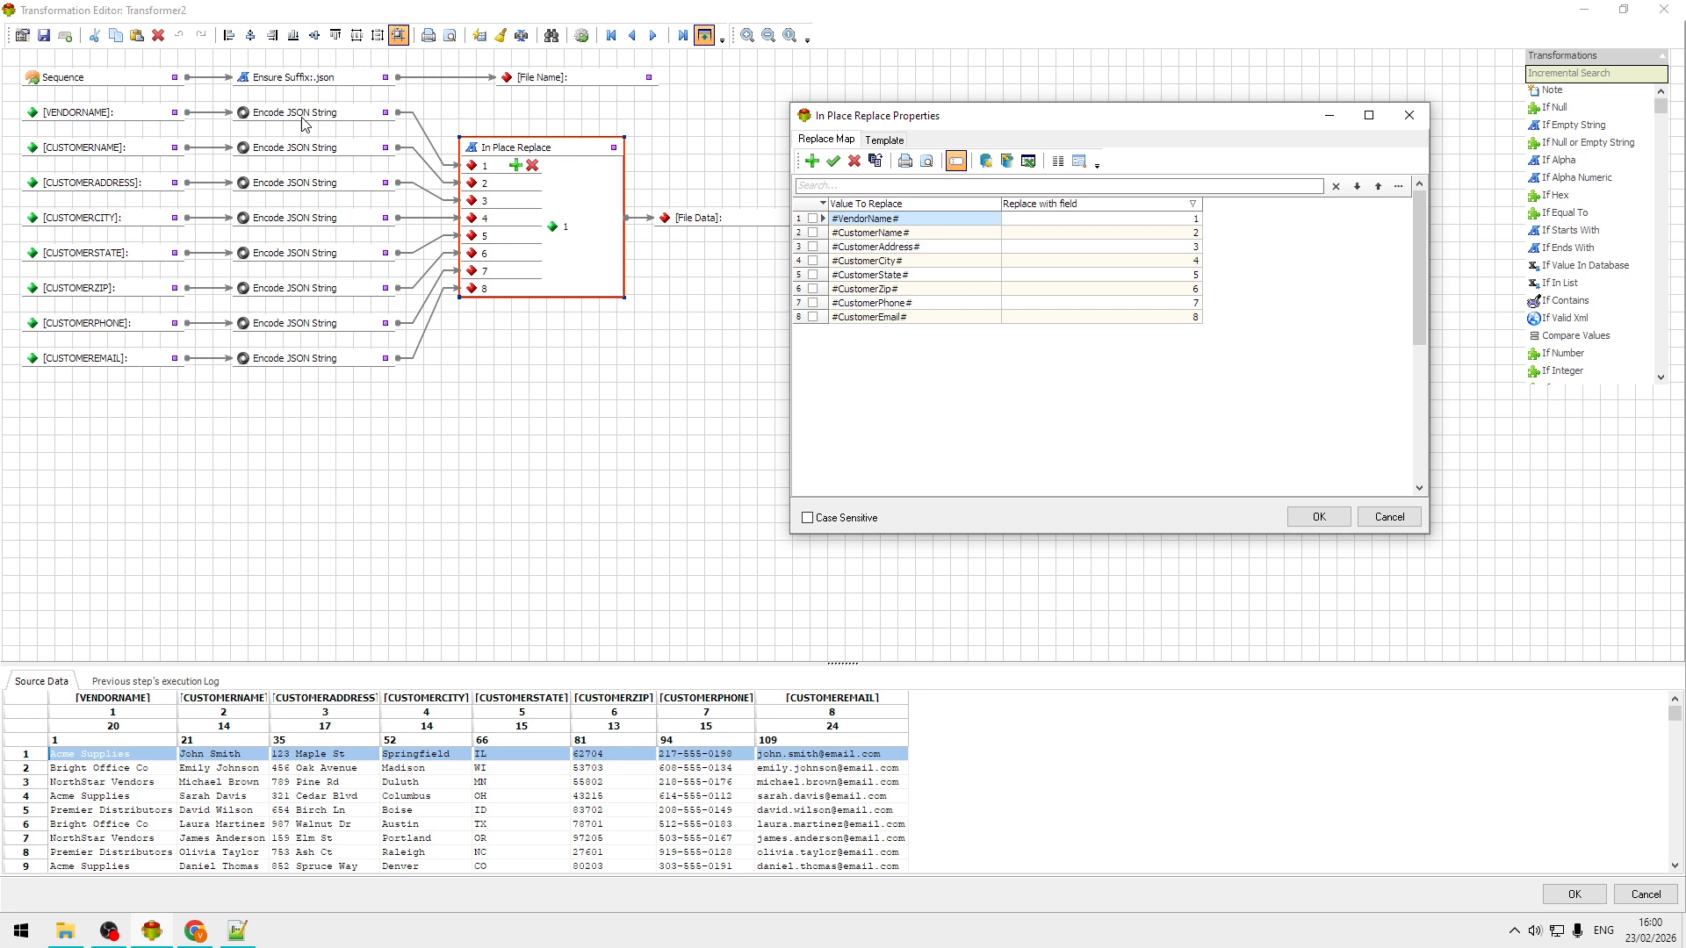
left_click(1394, 519)
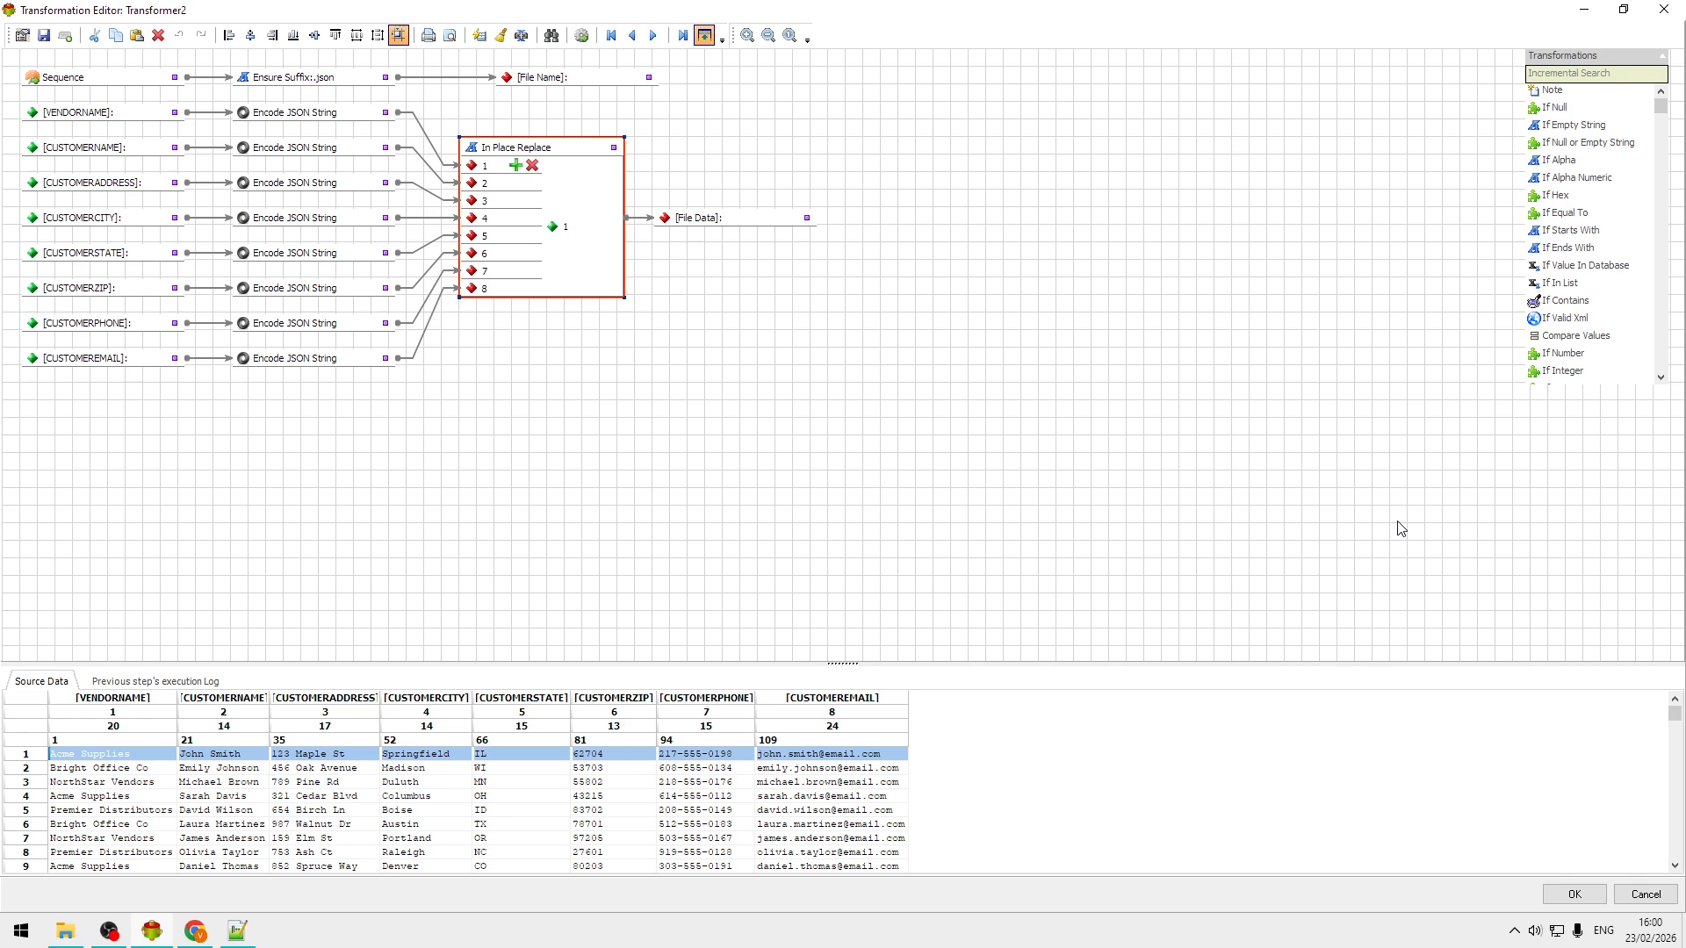
Step: Review the In Place Replace JSON template again, and leave the properties and the Transformer2 editor without saving
double_click(579, 172)
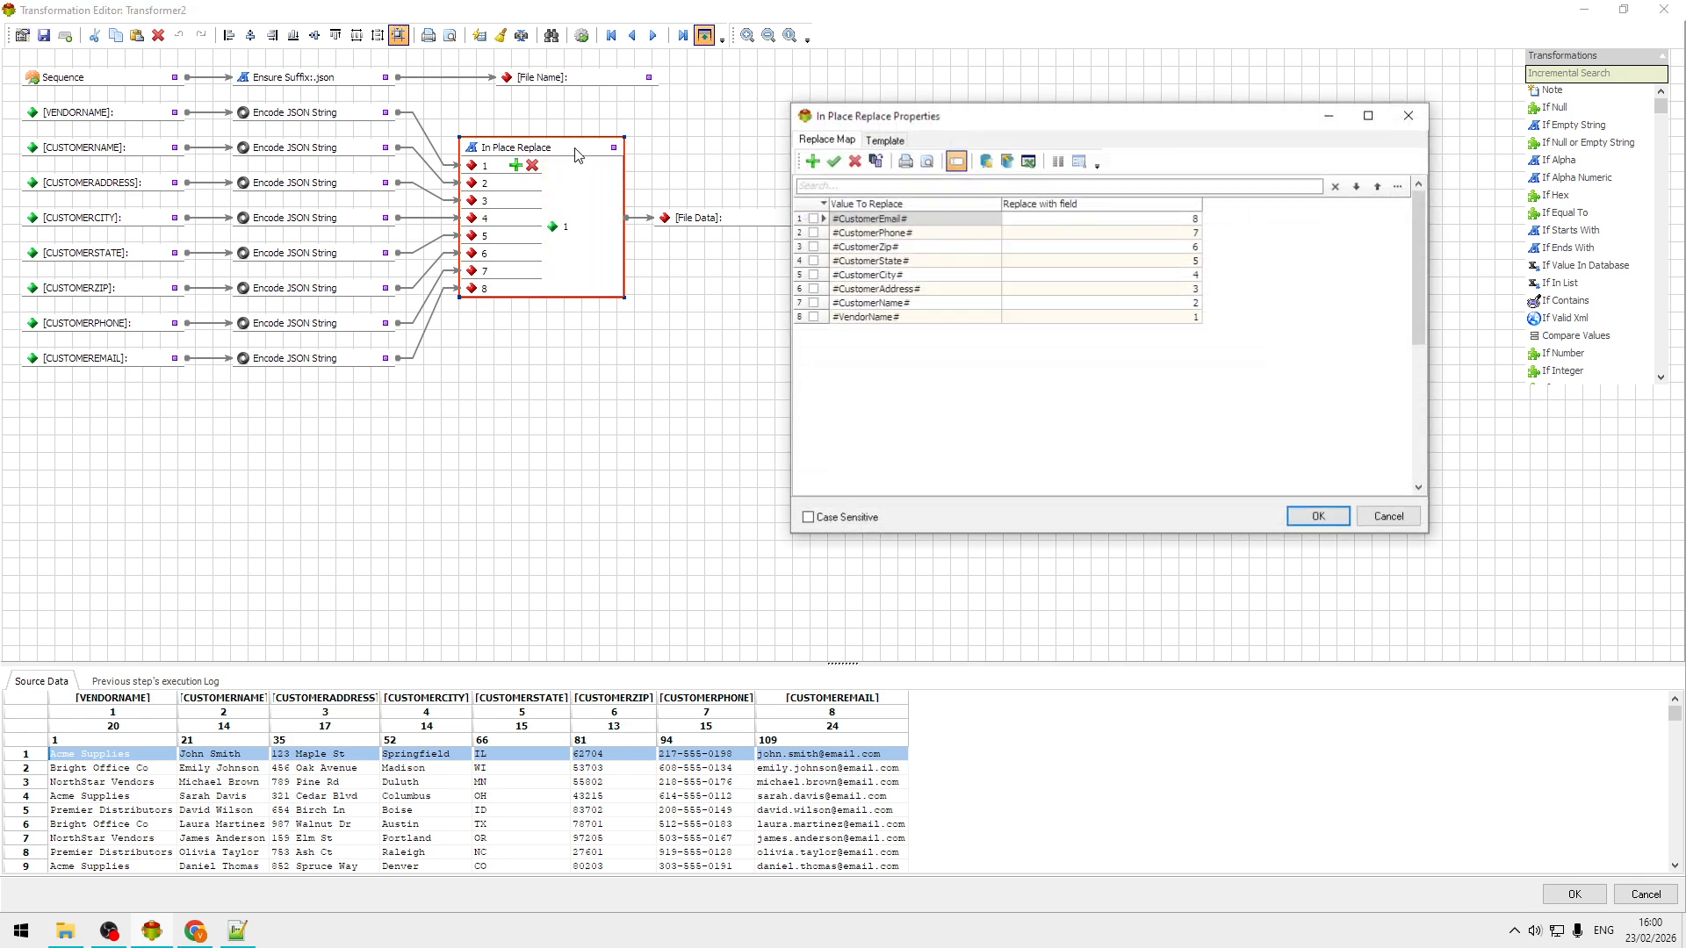
left_click(885, 142)
left_click_drag(1038, 316, 687, 161)
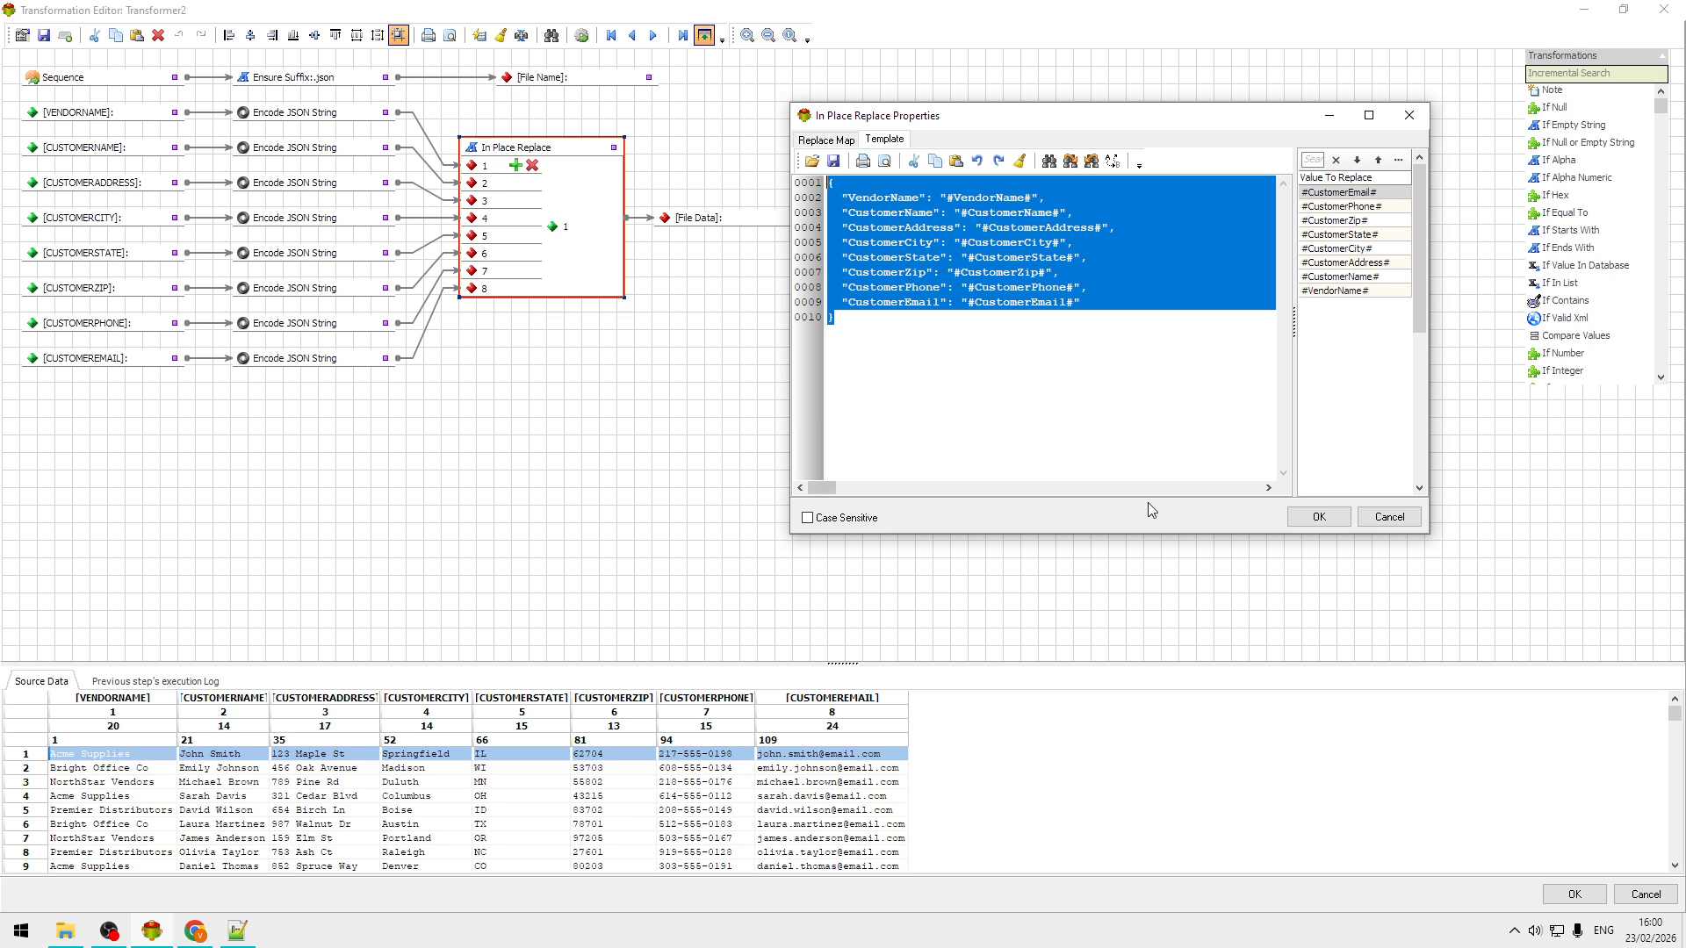
left_click(1389, 517)
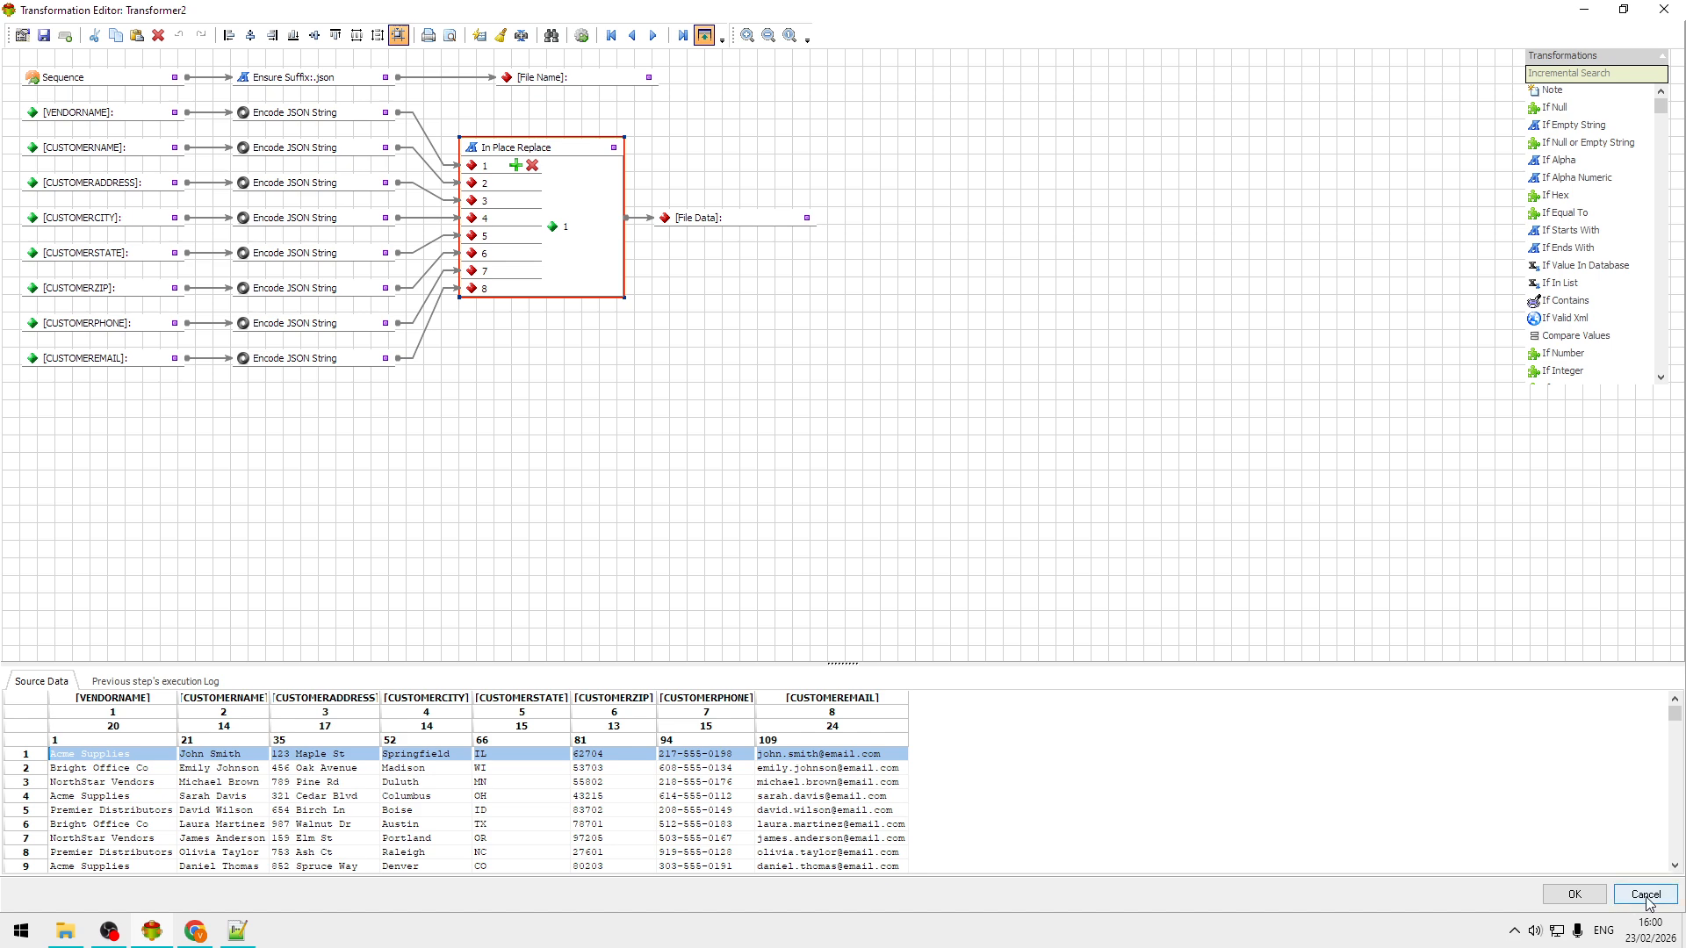
left_click(1648, 905)
Step: Open the Completed writer's properties and check its file system directory and connection type settings
left_click(953, 193)
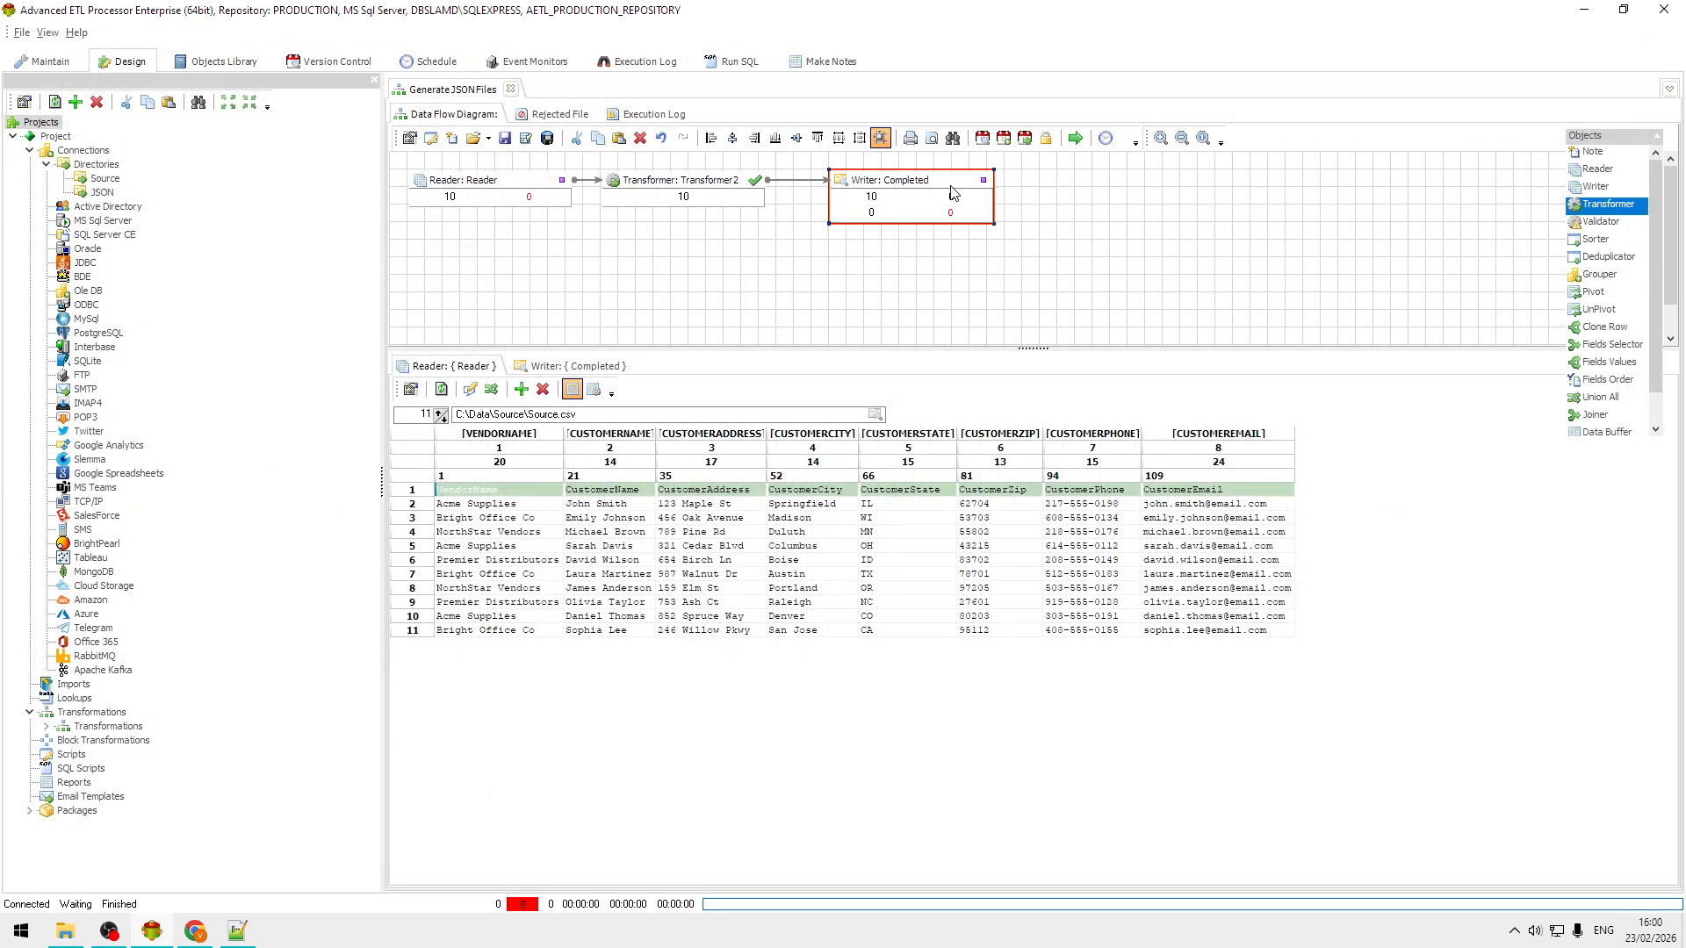
double_click(953, 193)
left_click(690, 204)
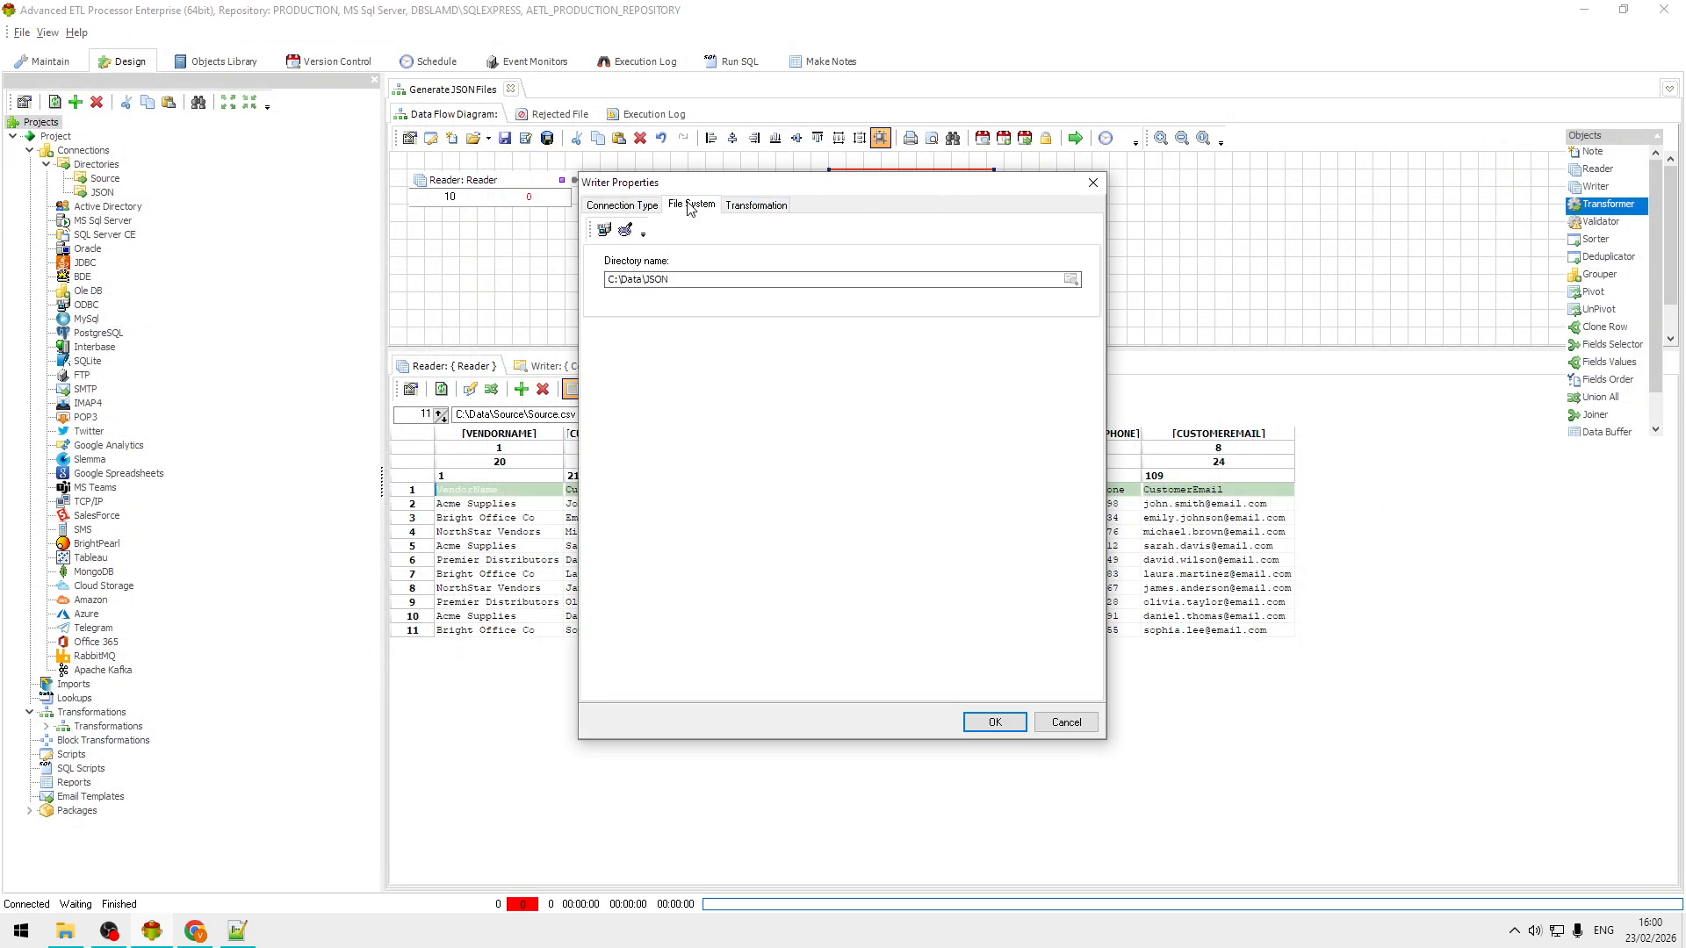
left_click(637, 208)
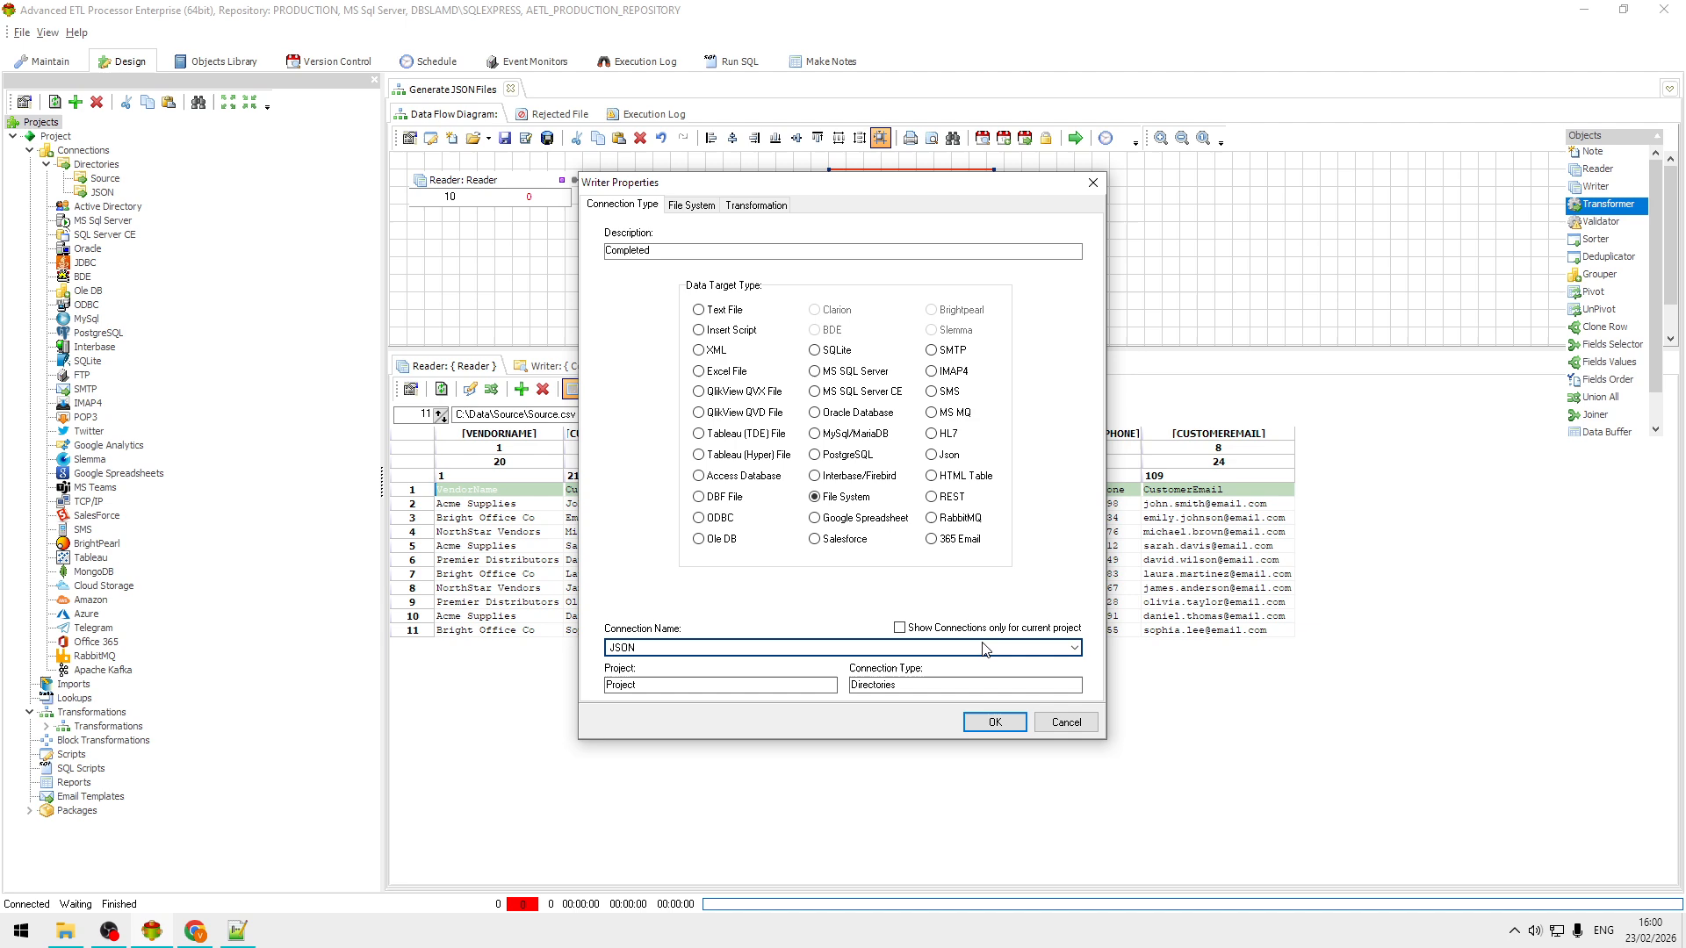
Step: Close the Completed writer's properties without saving, run the GenerateJSONFiles transformation, and dismiss its execution window
left_click(1066, 722)
left_click(1075, 138)
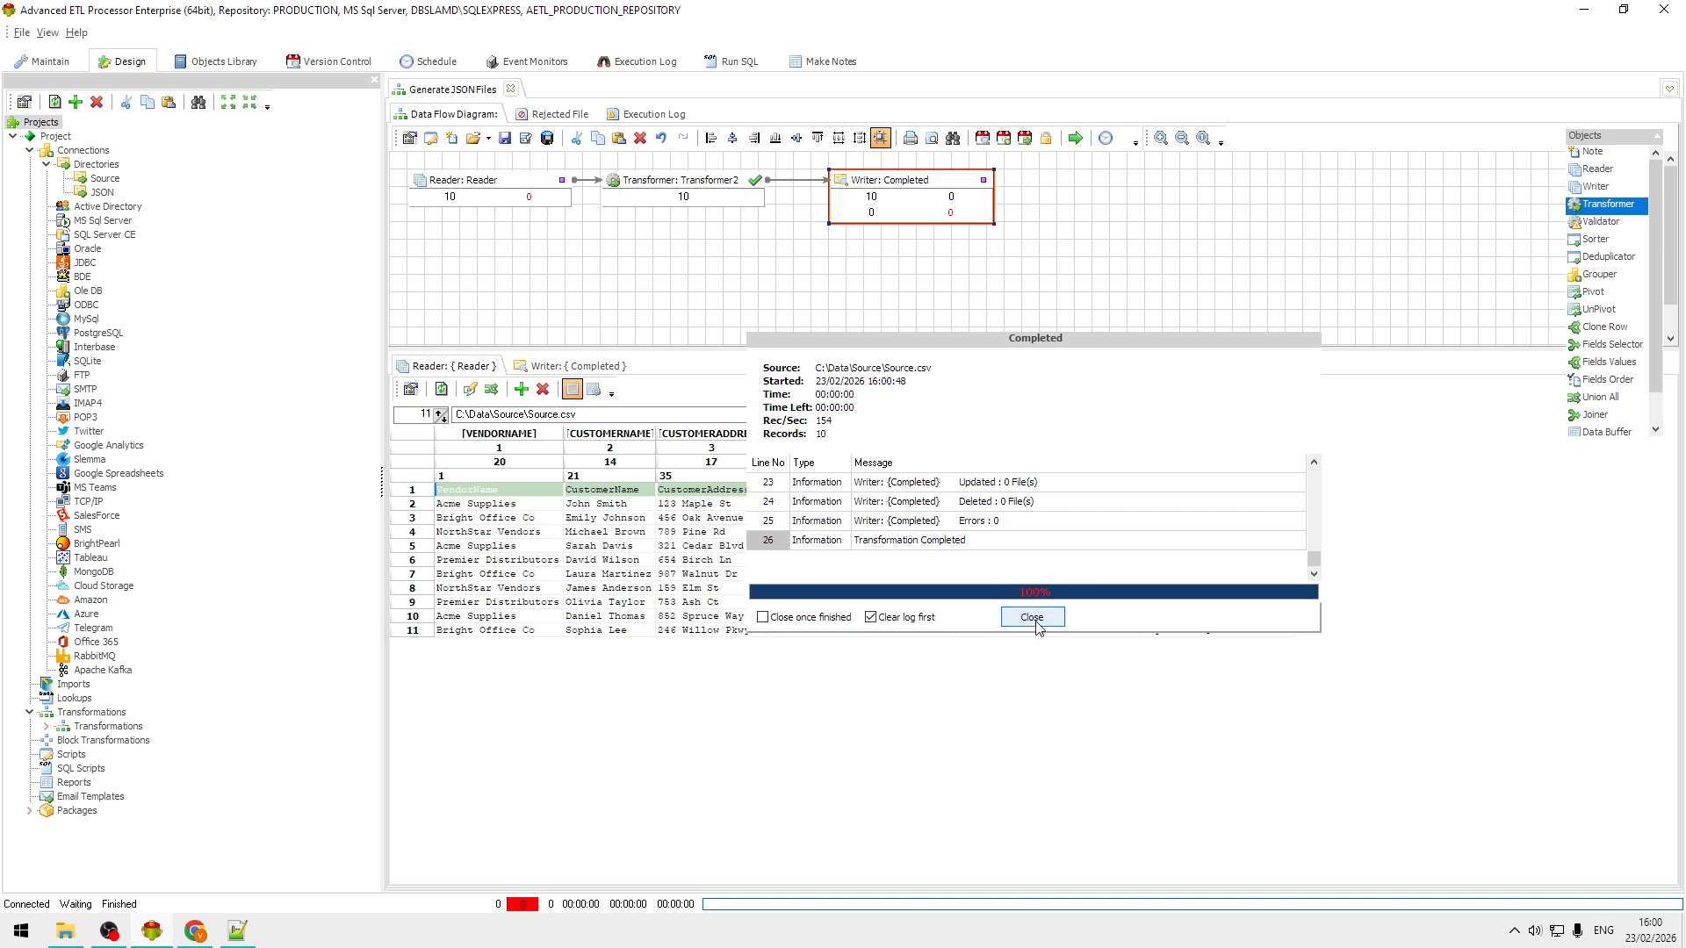
left_click(1032, 618)
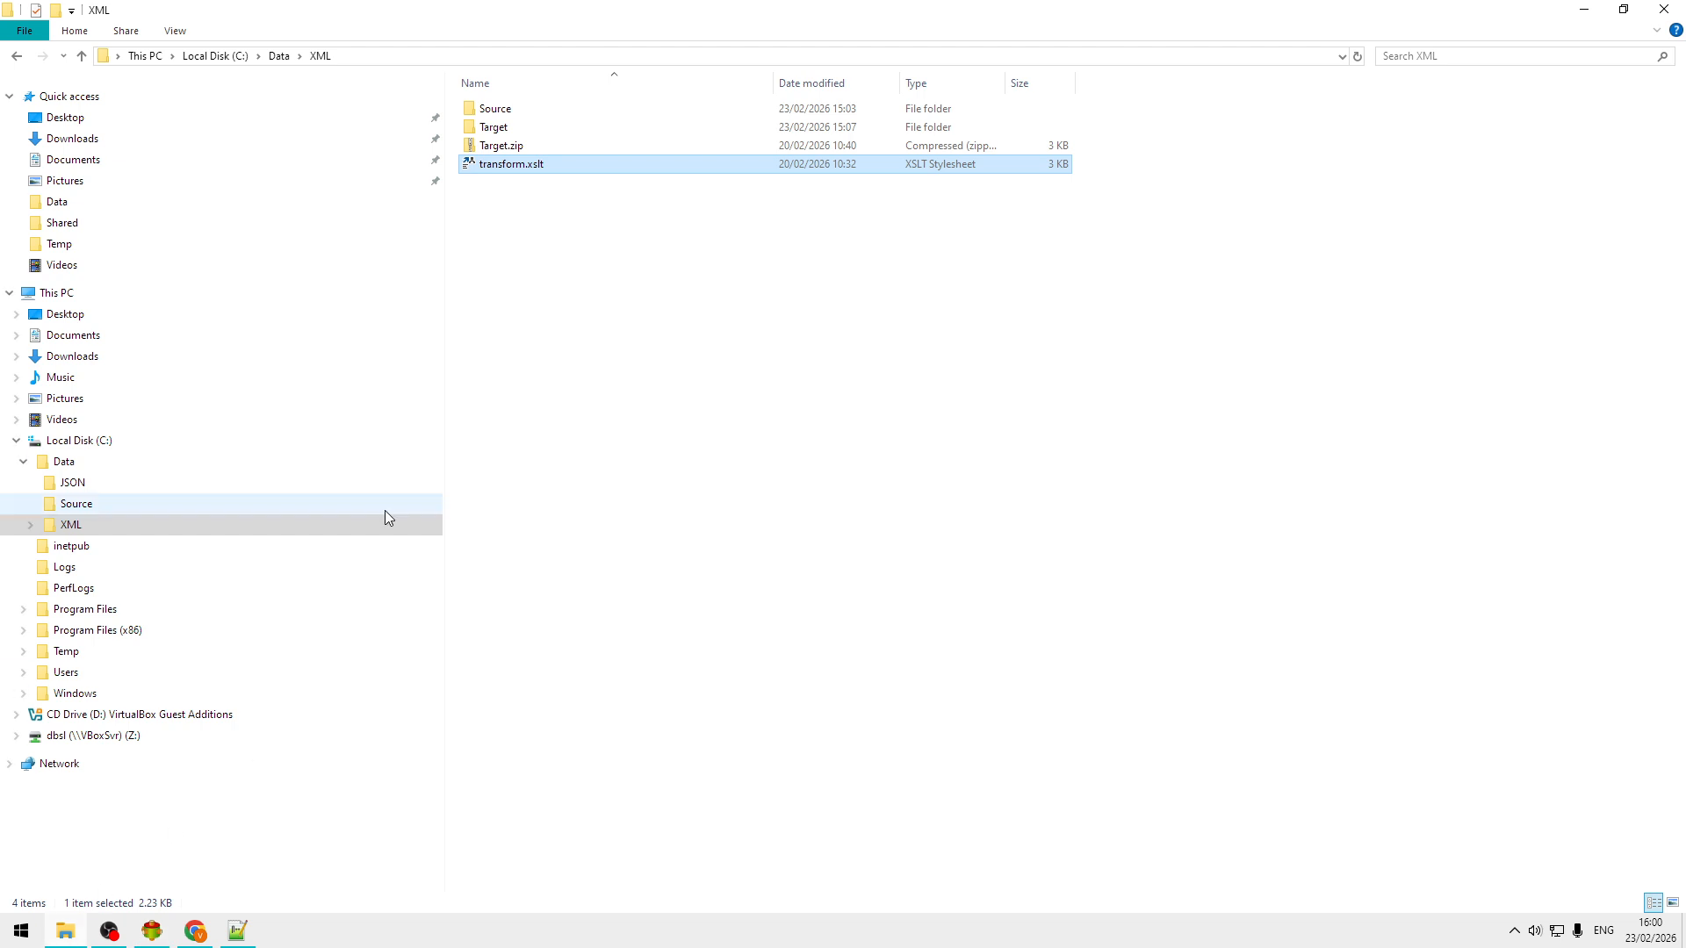
Step: Check the generated JSON files in the C:\Data\JSON folder in File Explorer, and return to Advanced ETL Processor
left_click(79, 482)
left_click(759, 562)
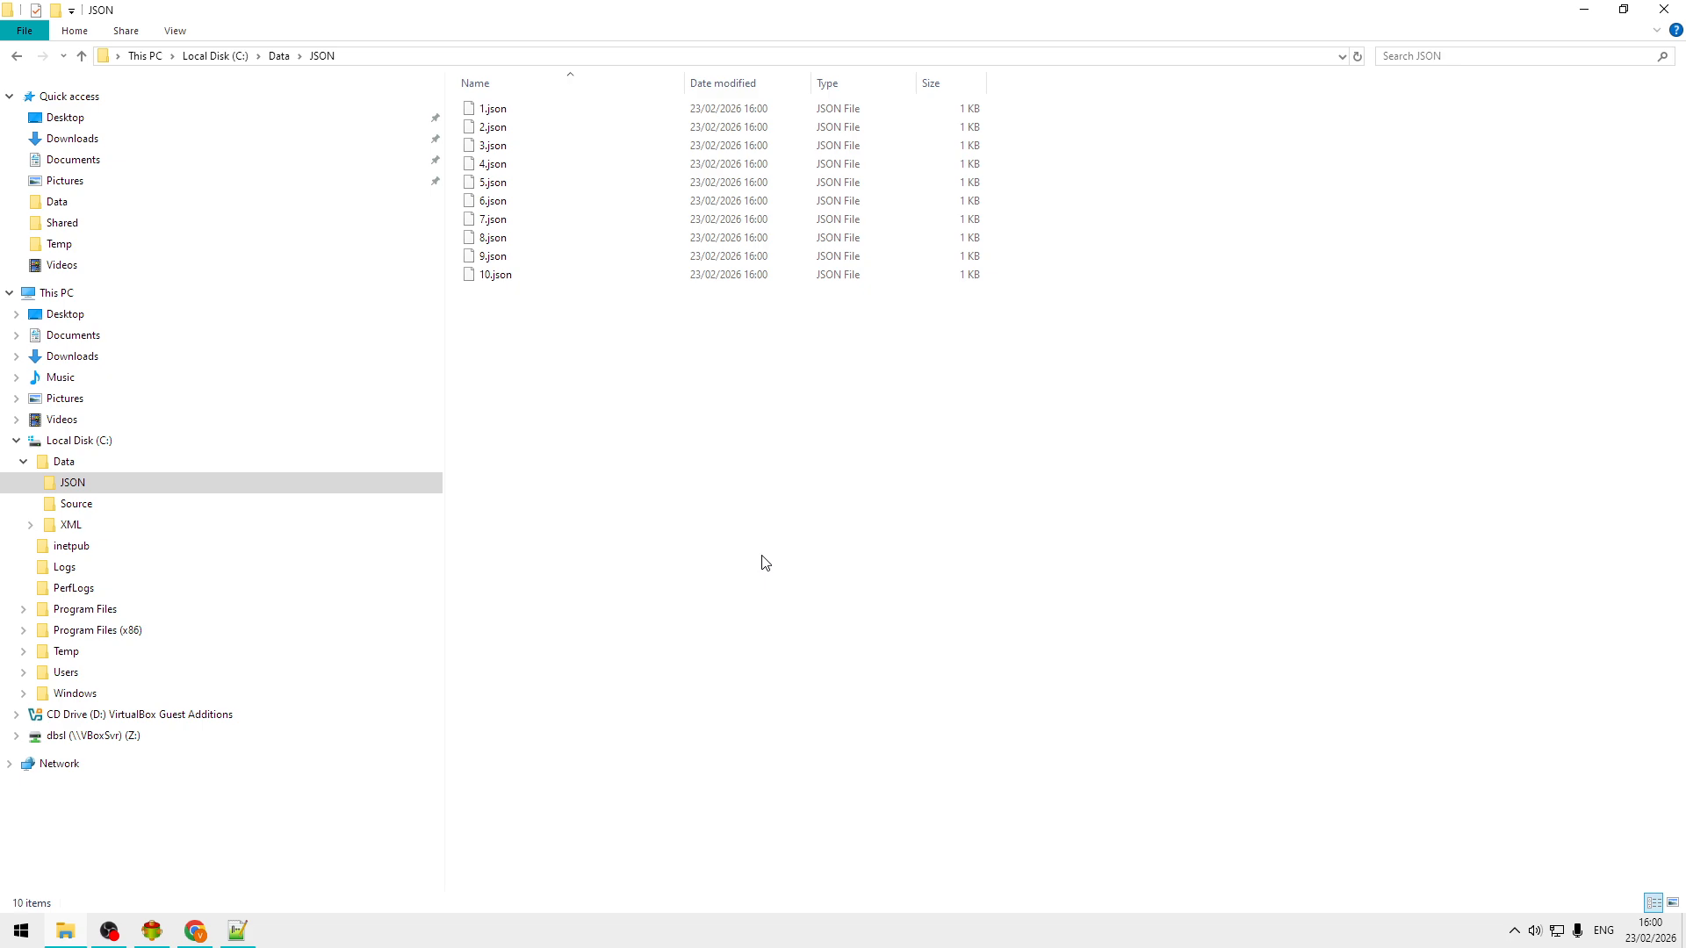
left_click(158, 936)
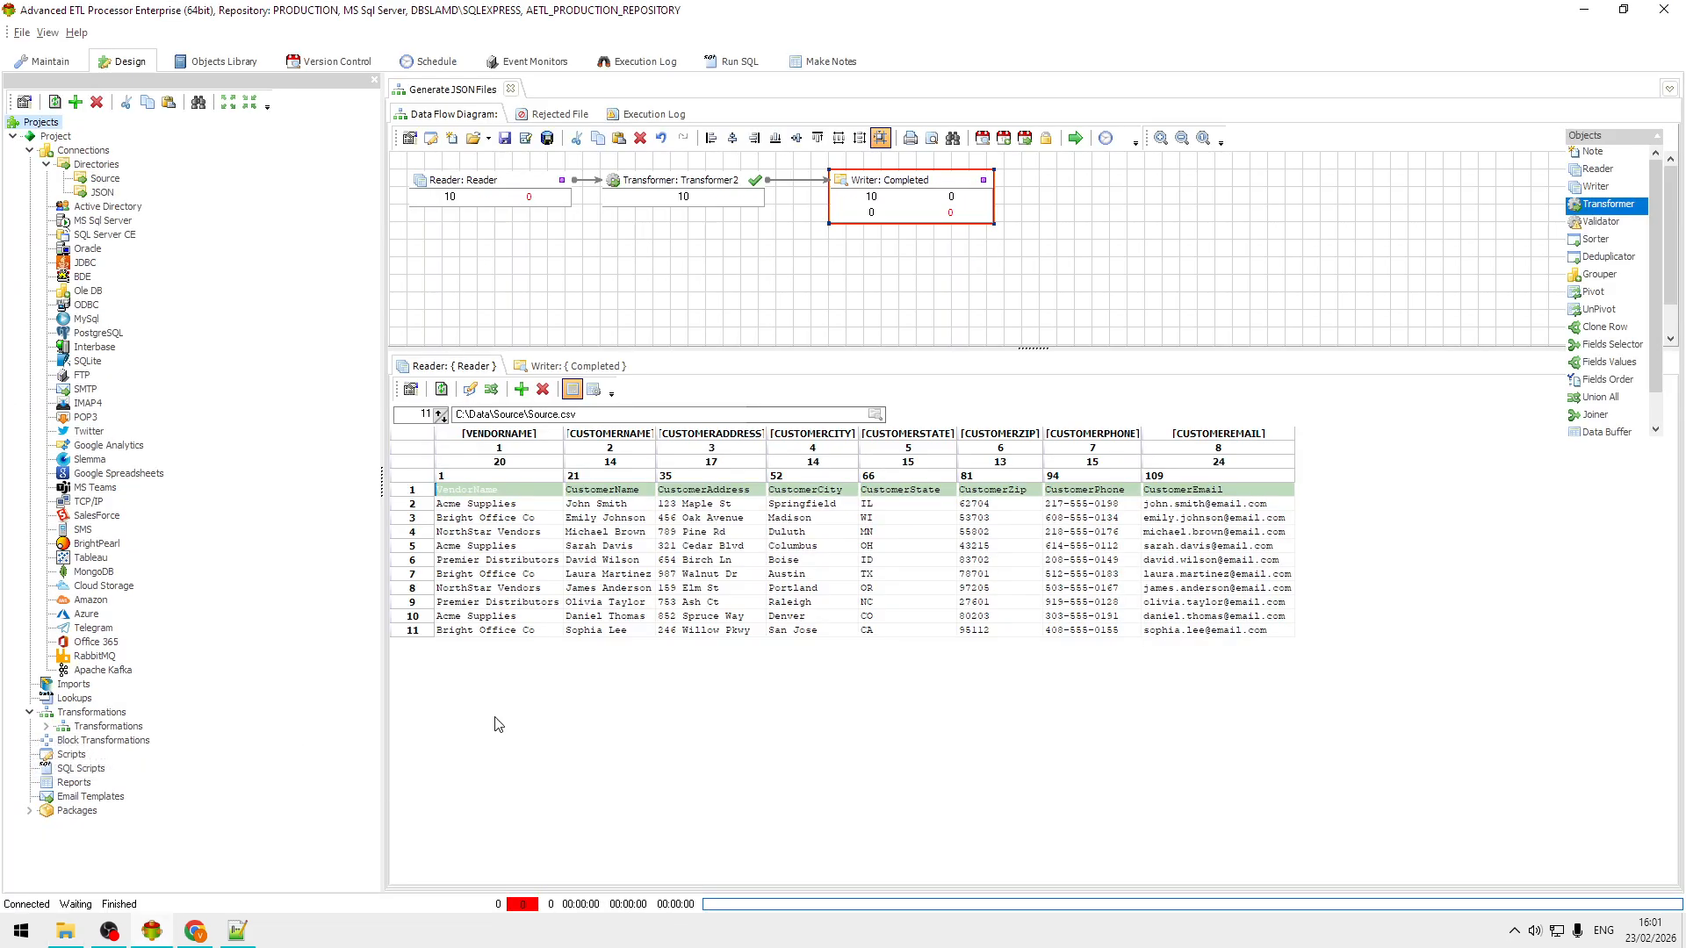
left_click(727, 532)
left_click(748, 518)
left_click(738, 546)
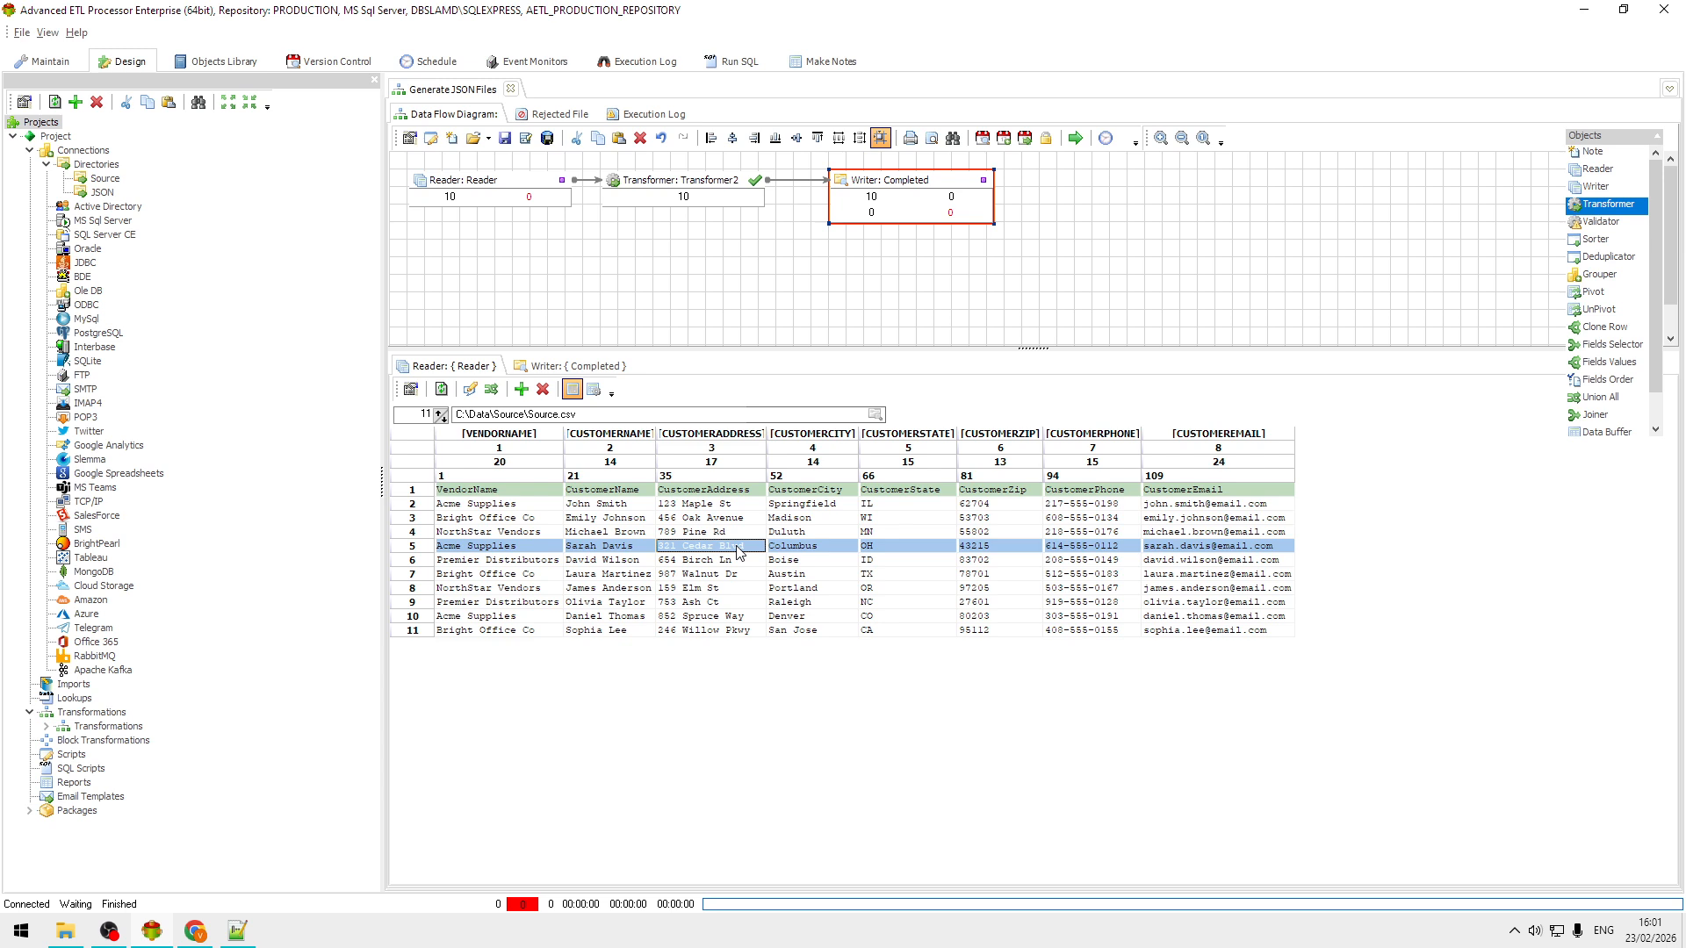
left_click(712, 560)
left_click(715, 535)
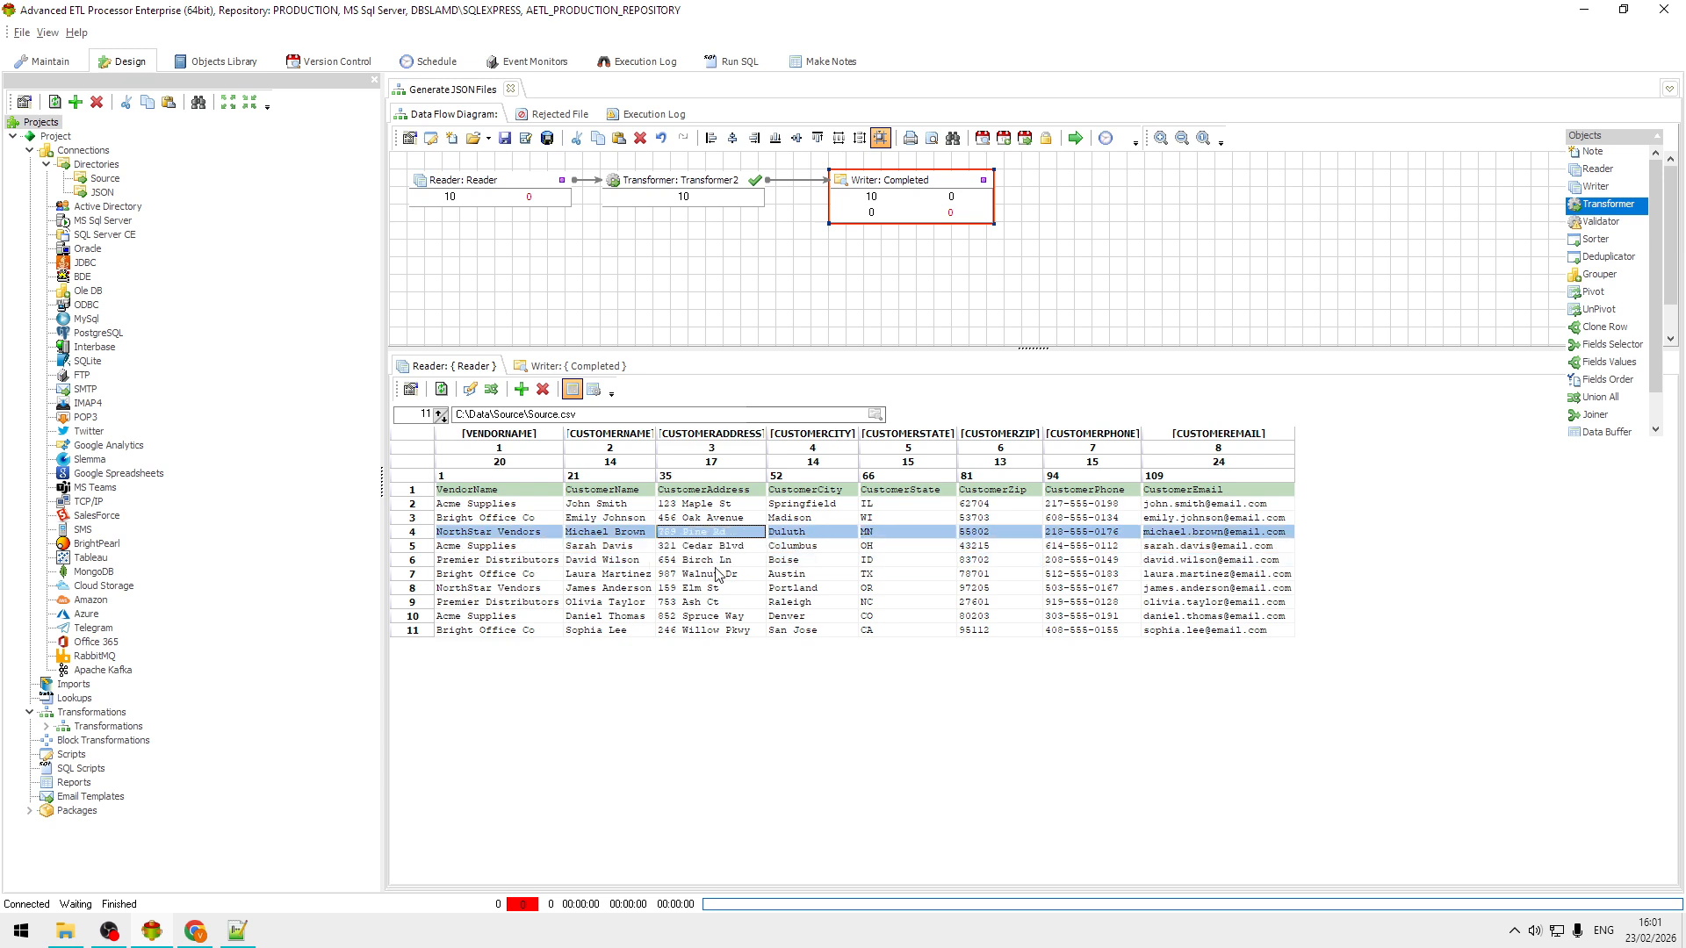